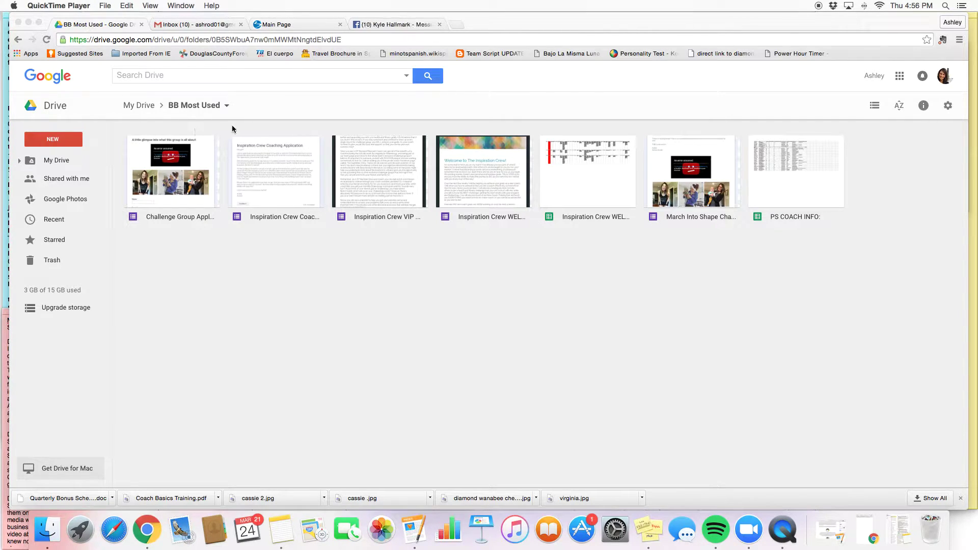
# Go from the top of My Drive into The Inspiration Crew, then its Coach Resources folder
pyautogui.click(138, 108)
pyautogui.click(138, 107)
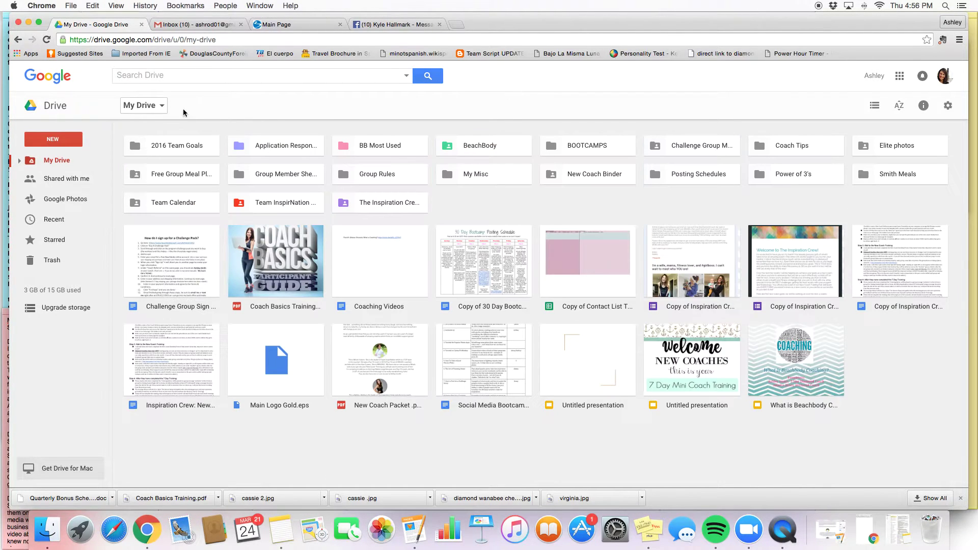
pyautogui.doubleClick(382, 203)
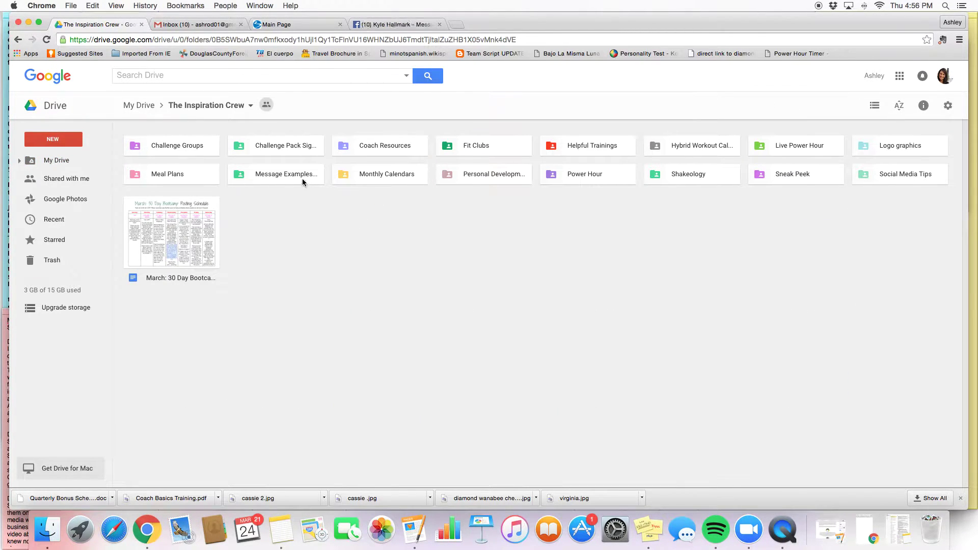
pyautogui.doubleClick(344, 147)
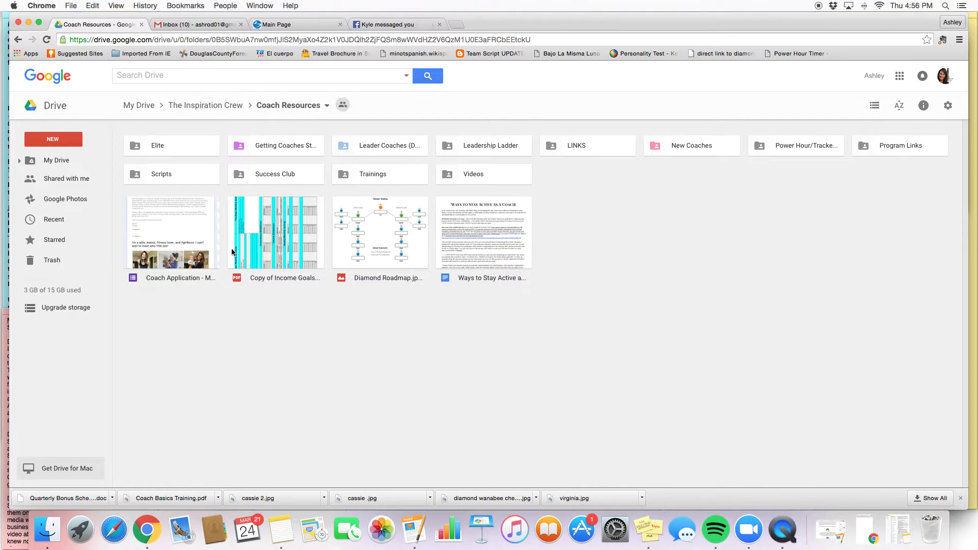
# Open the second InspirNation form copy via Team InspirNation Resources > COACH RESOURCES > Getting Coaches Started Right
pyautogui.click(280, 146)
pyautogui.click(140, 106)
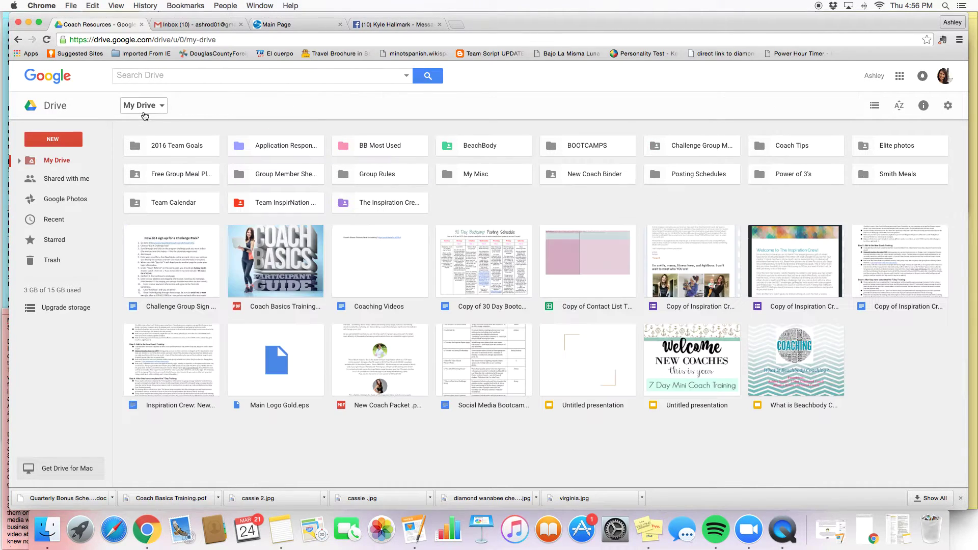
pyautogui.doubleClick(275, 202)
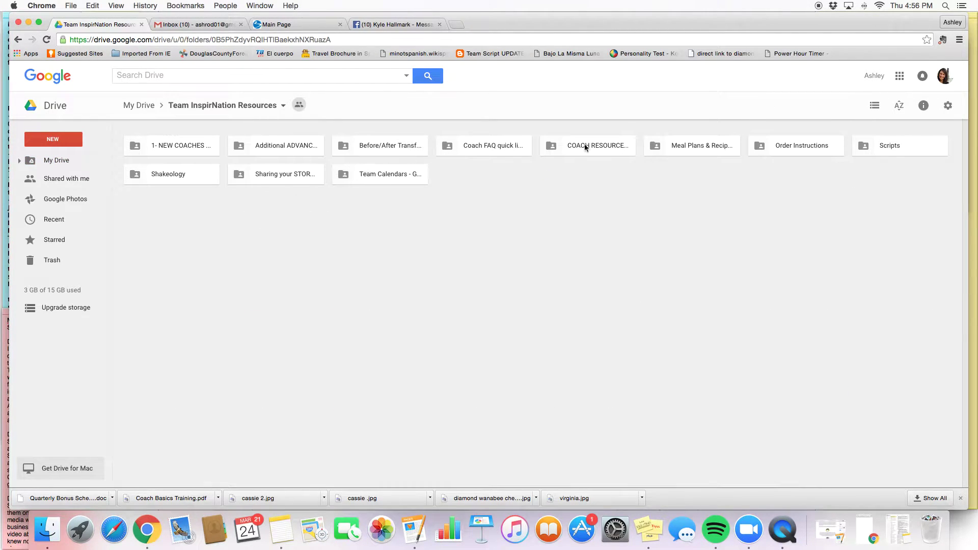
pyautogui.doubleClick(585, 148)
pyautogui.doubleClick(178, 148)
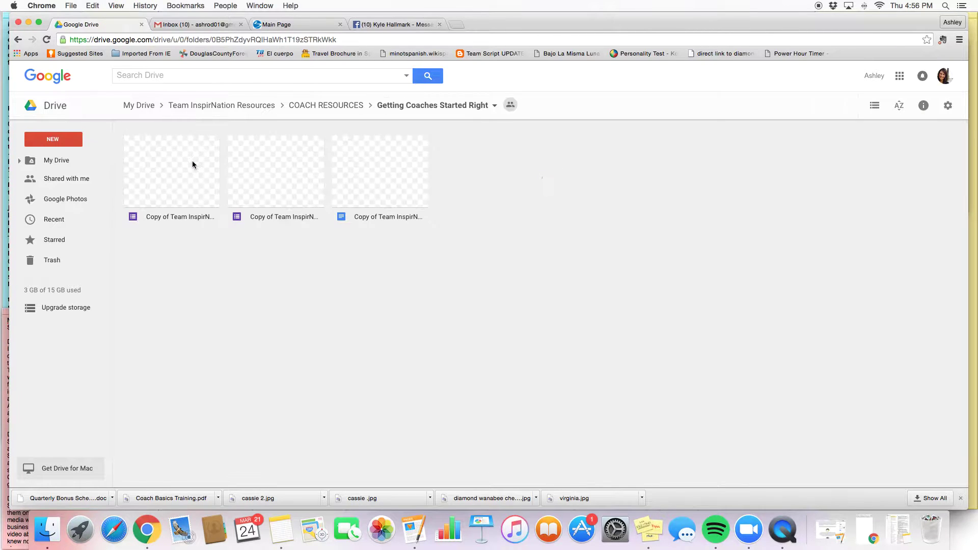
pyautogui.doubleClick(275, 177)
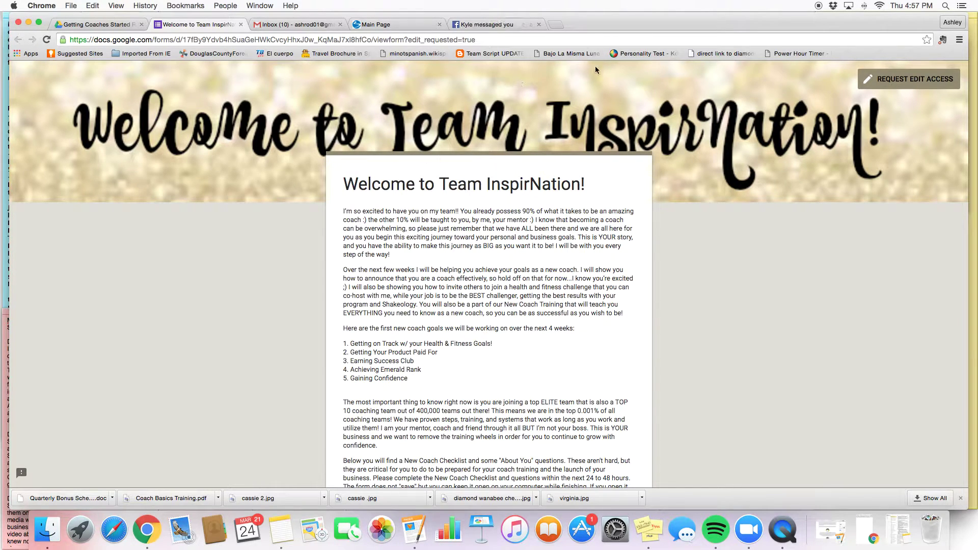
# Return to the top of My Drive and open the BB Most Used folder
pyautogui.click(91, 24)
pyautogui.click(160, 105)
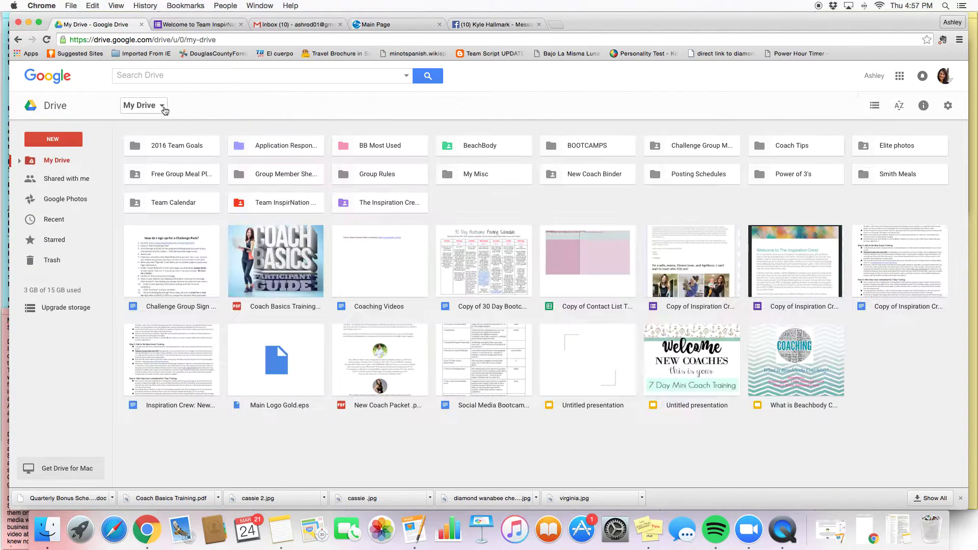
pyautogui.doubleClick(368, 132)
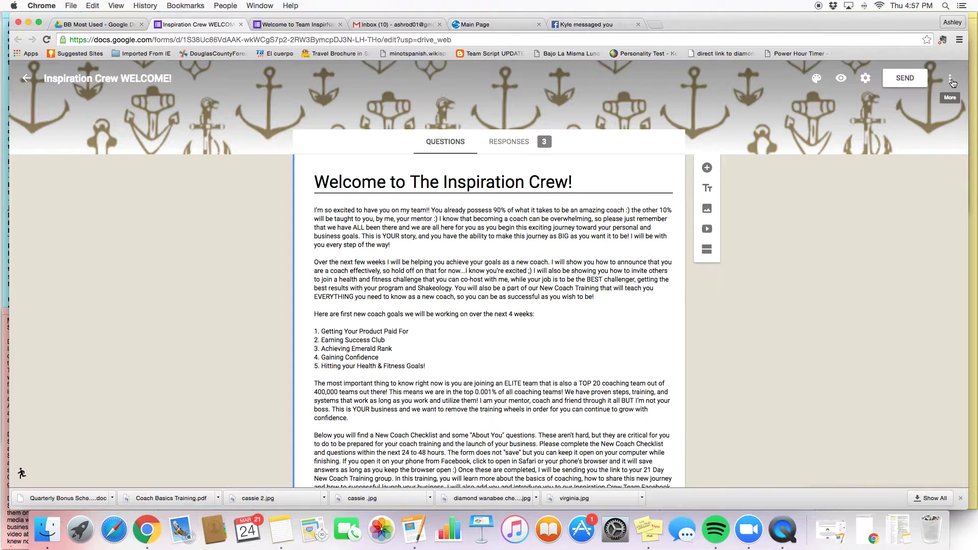
# Make a copy of Inspiration Crew WELCOME! with its default name and close the original's tab
pyautogui.click(296, 25)
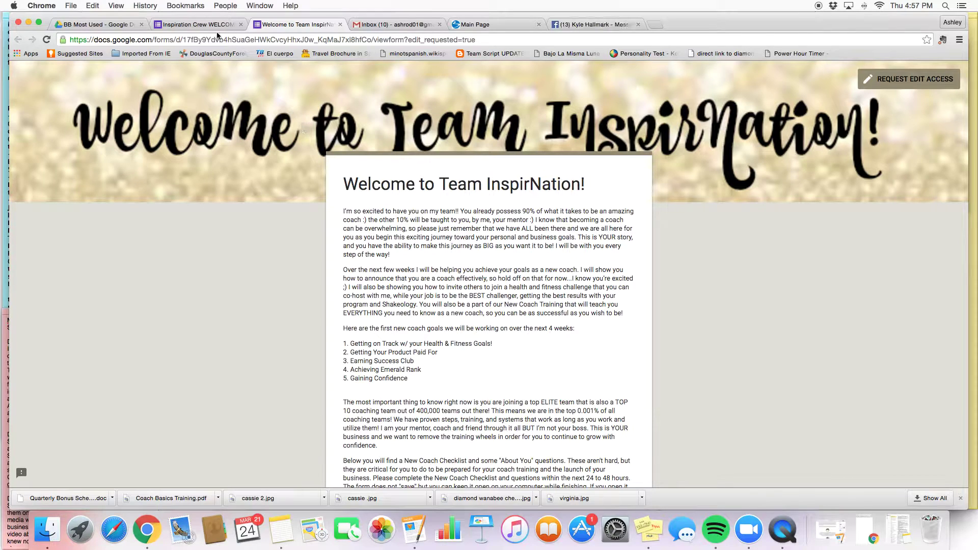
pyautogui.click(199, 24)
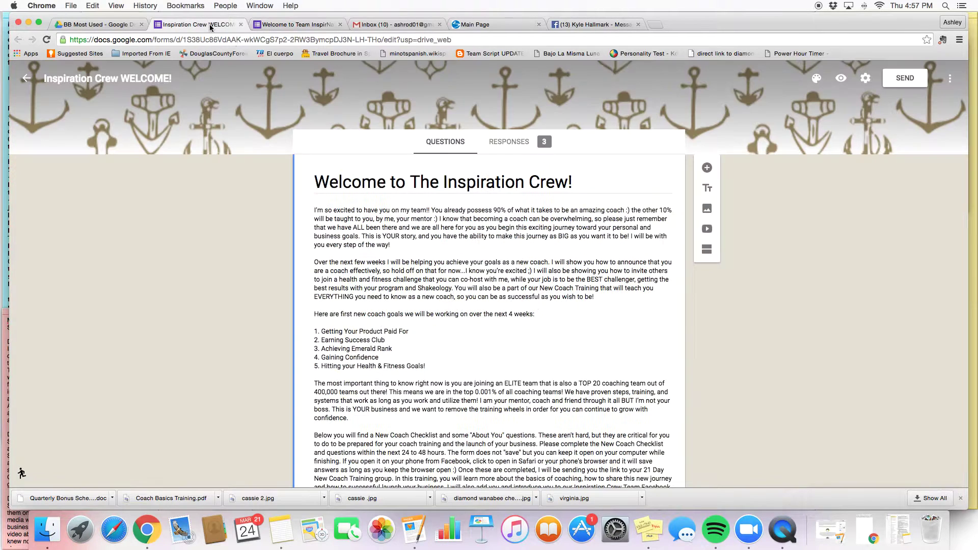
pyautogui.click(949, 79)
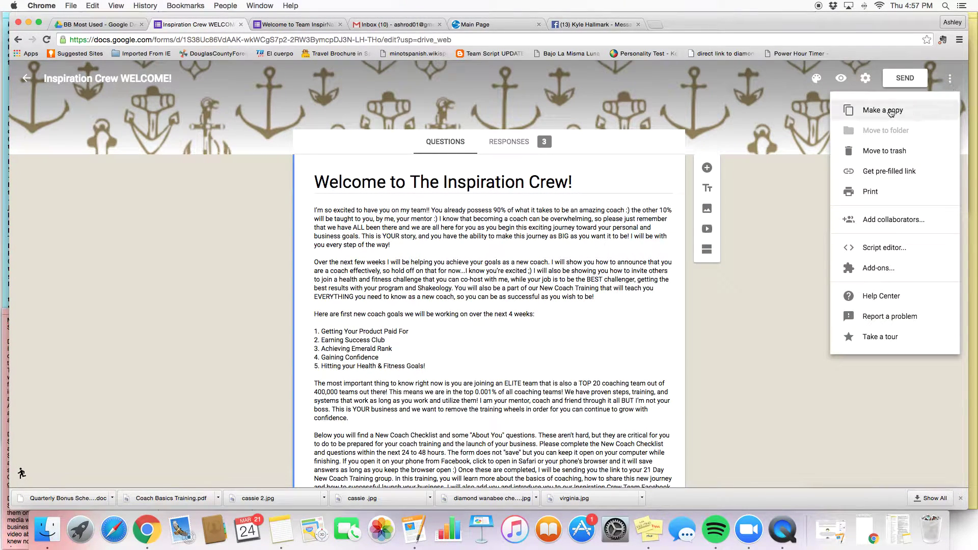
pyautogui.click(890, 111)
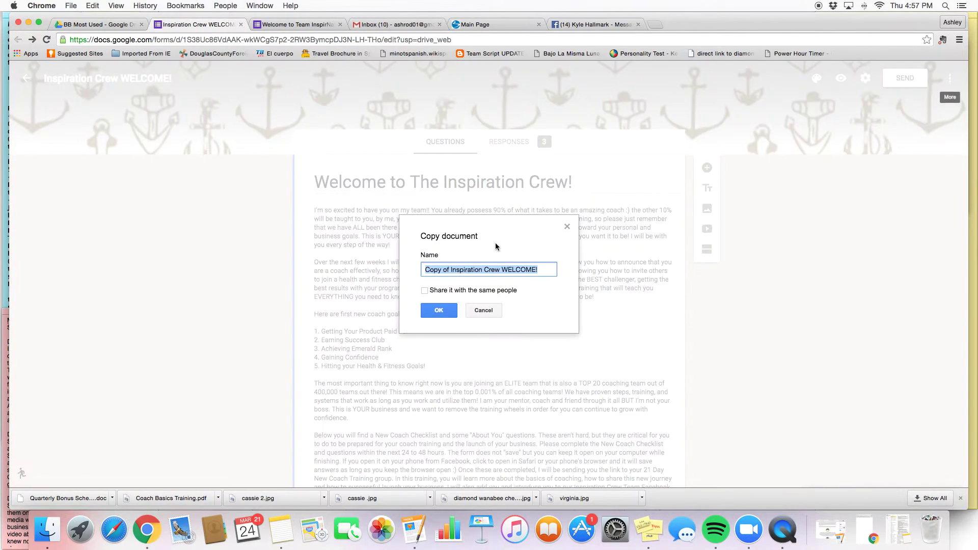
pyautogui.click(442, 311)
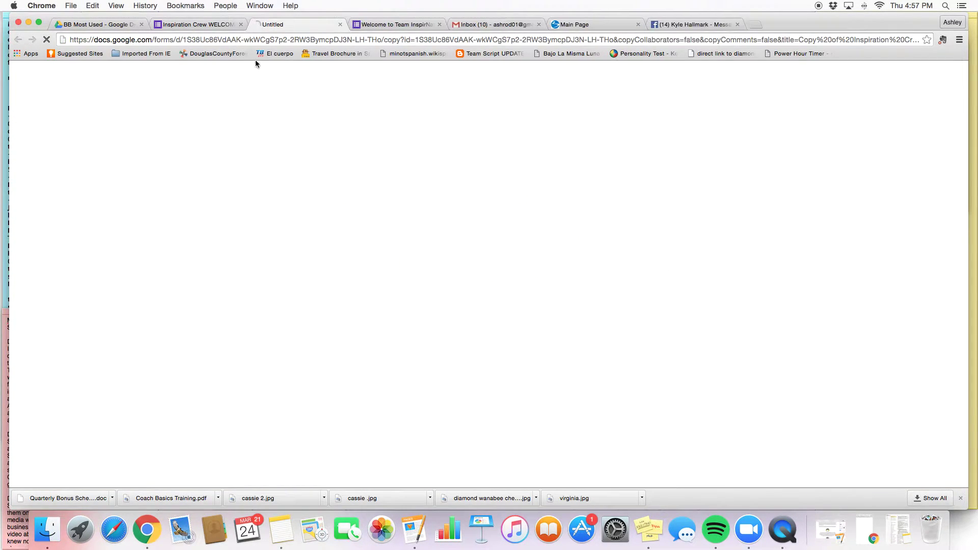
pyautogui.click(169, 25)
pyautogui.click(240, 25)
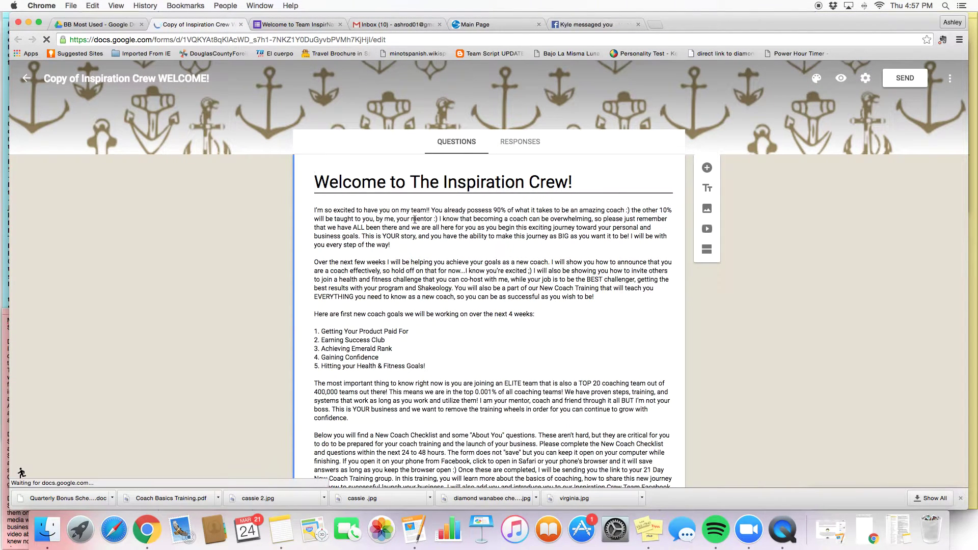
# Replace 'Copy of' in the form title with the owner's first name plus apostrophe-s
pyautogui.click(82, 78)
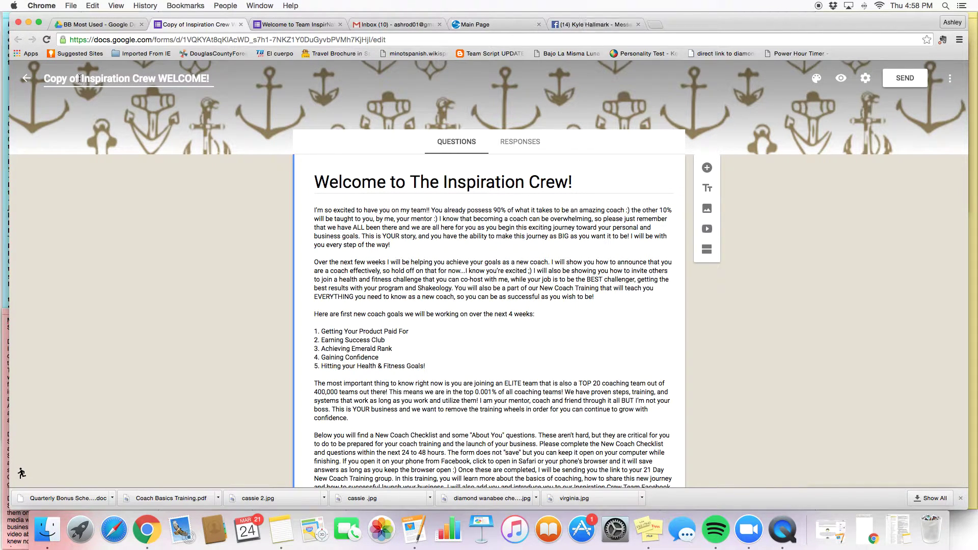
pyautogui.press('super+a')
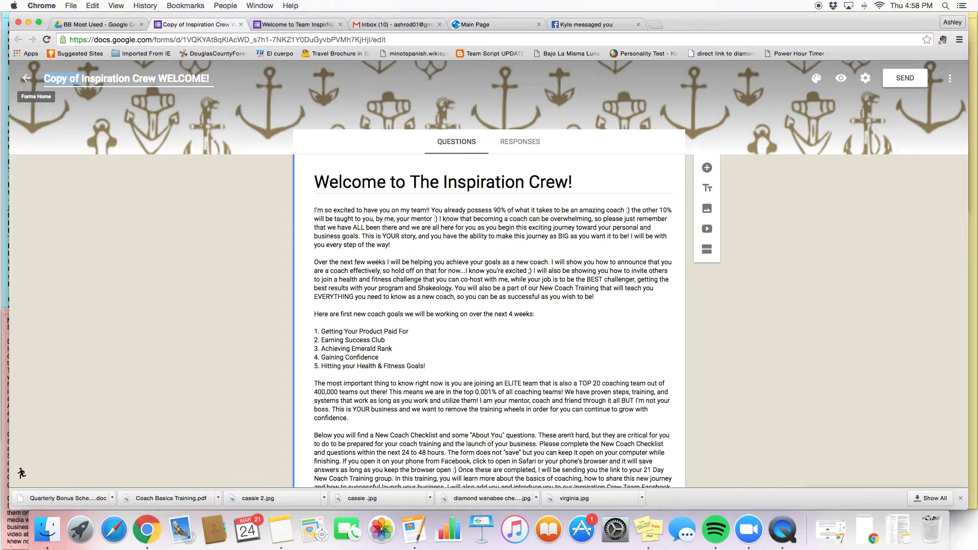
pyautogui.write("Ashley's")
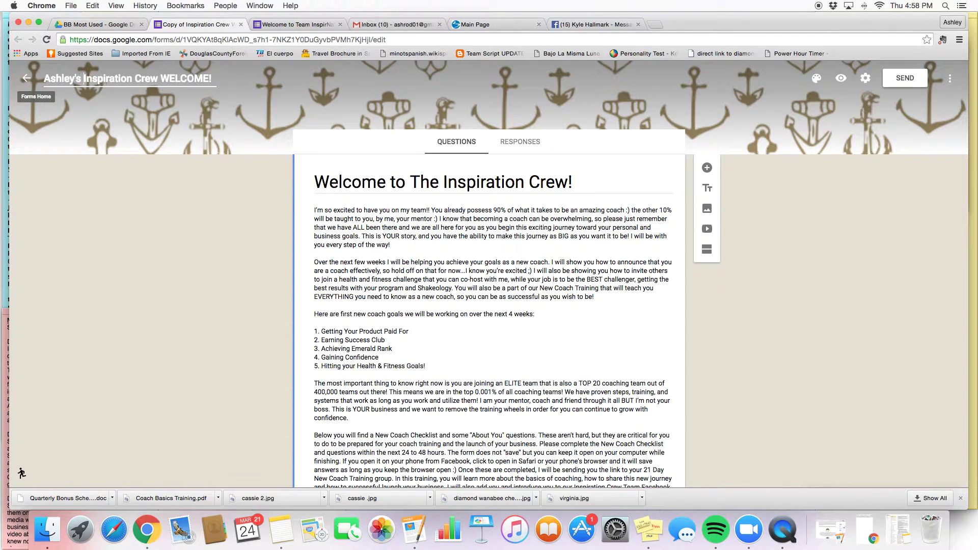
pyautogui.press('Return')
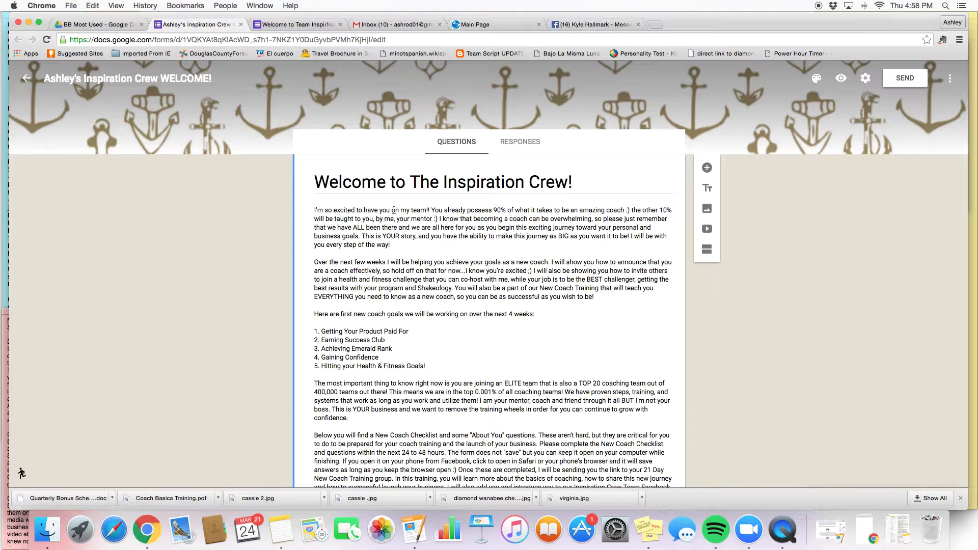
pyautogui.tripleClick(479, 183)
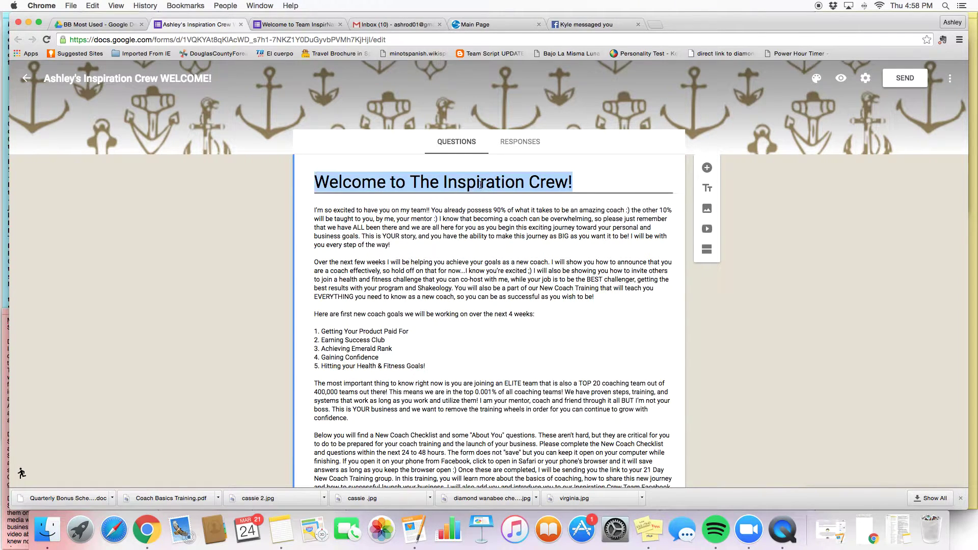
pyautogui.click(363, 182)
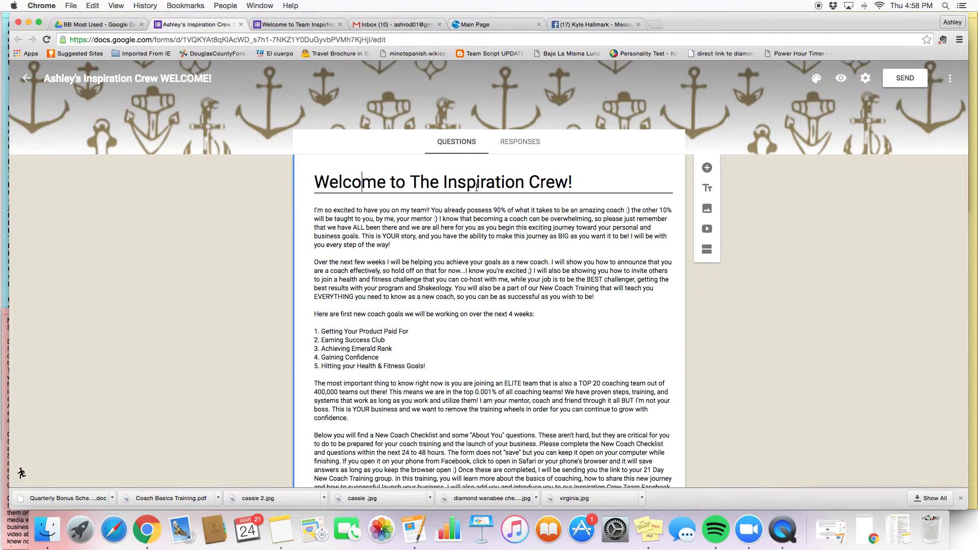
pyautogui.scroll(-10, 488, 250)
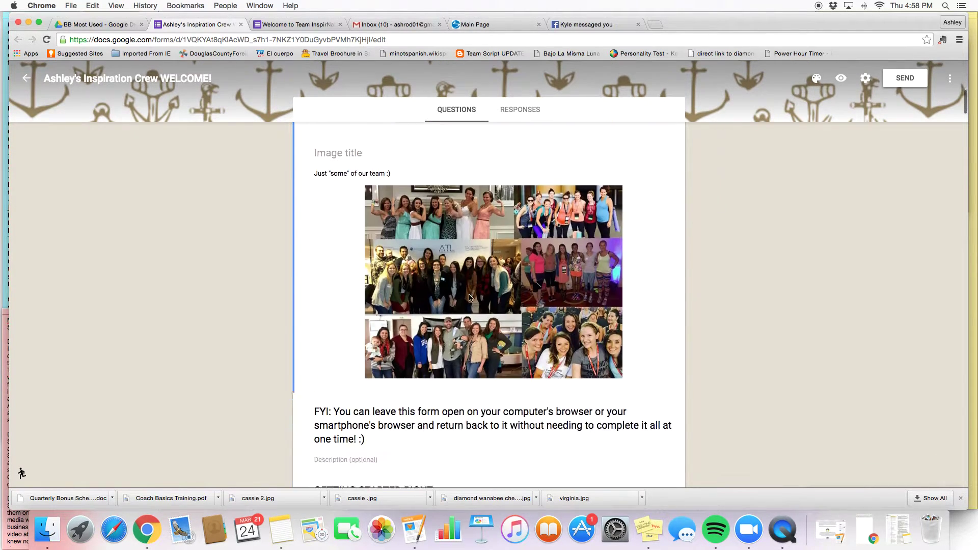
pyautogui.scroll(-8, 487, 281)
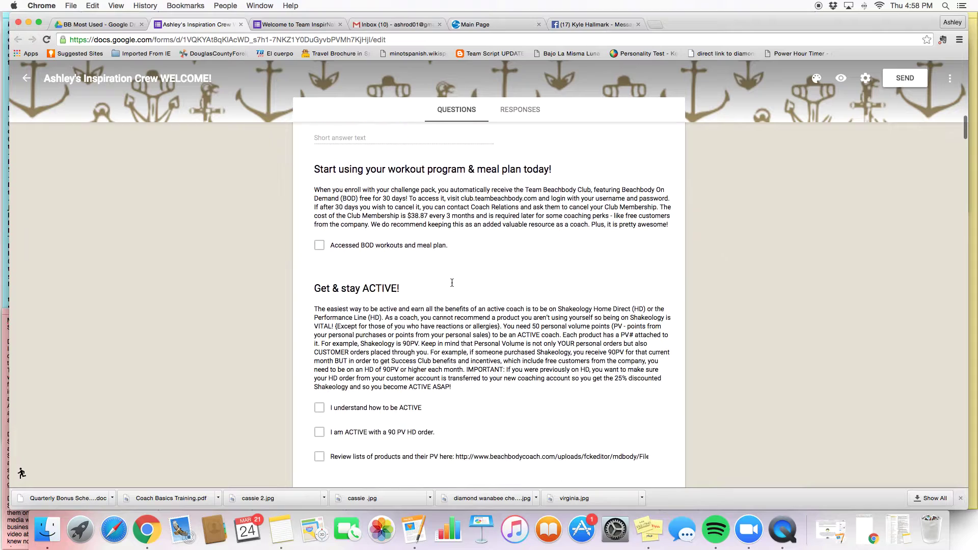
pyautogui.scroll(-12, 452, 286)
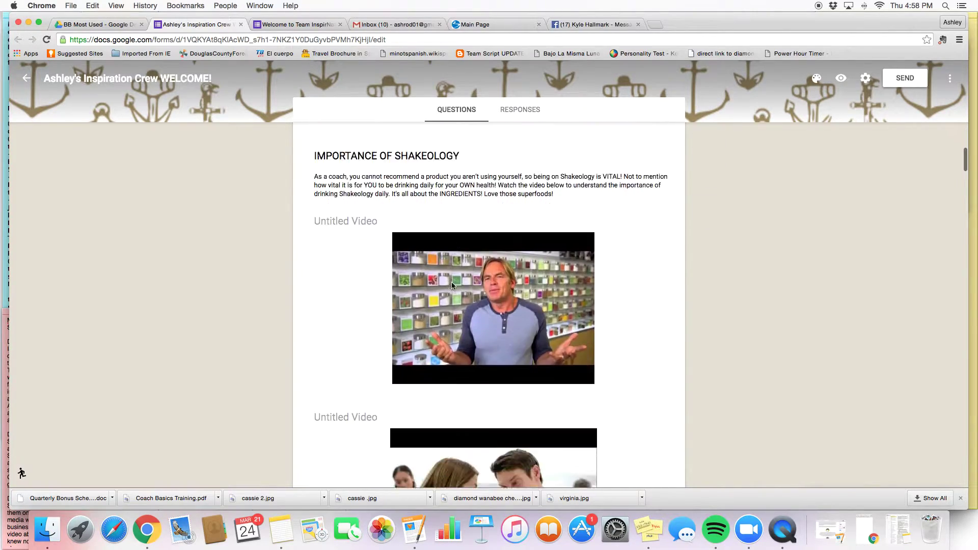
pyautogui.scroll(-12, 452, 285)
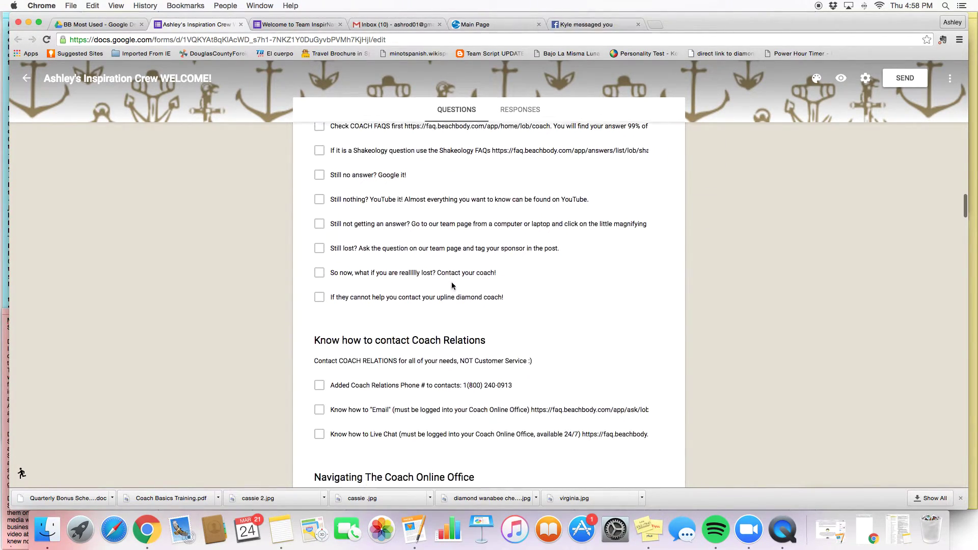
pyautogui.scroll(-12, 452, 283)
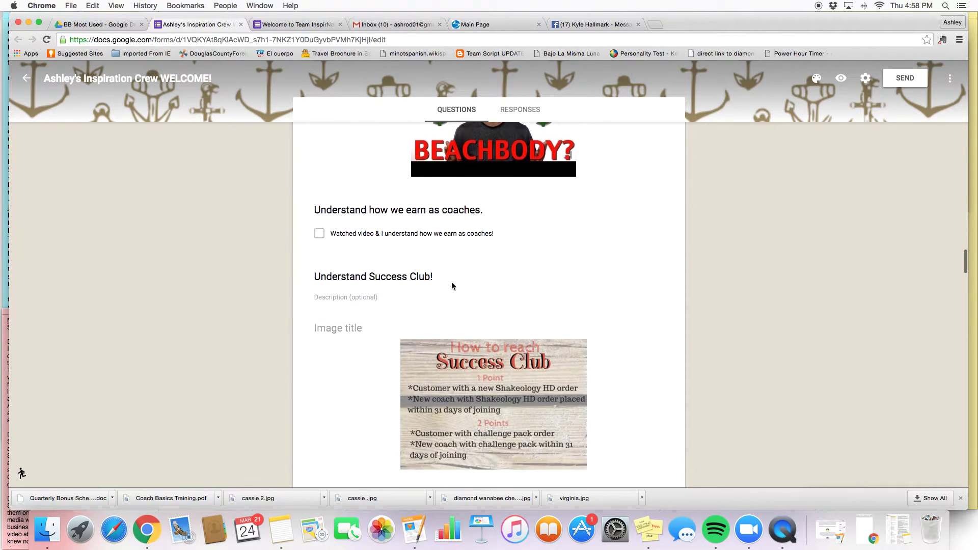
pyautogui.scroll(-2, 452, 283)
pyautogui.scroll(5, 489, 316)
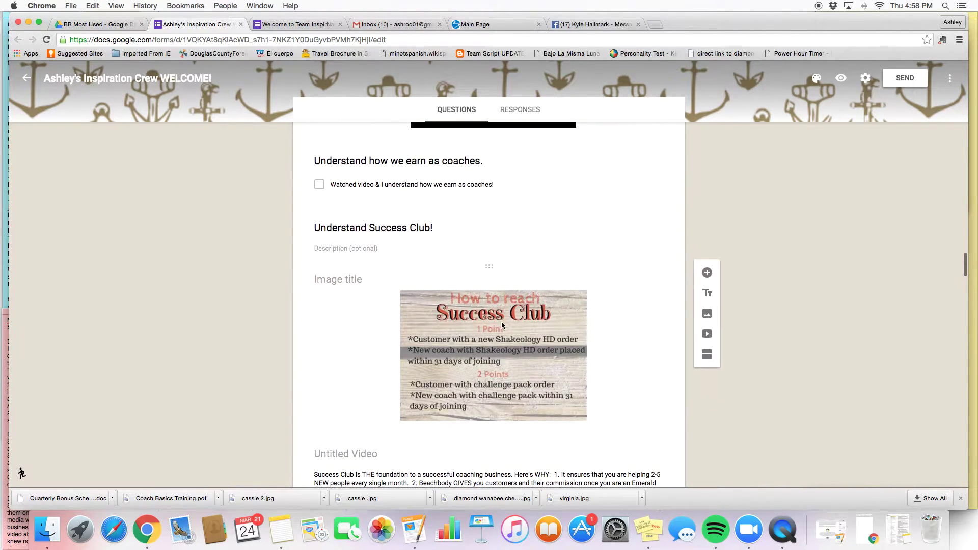
pyautogui.scroll(-15, 497, 326)
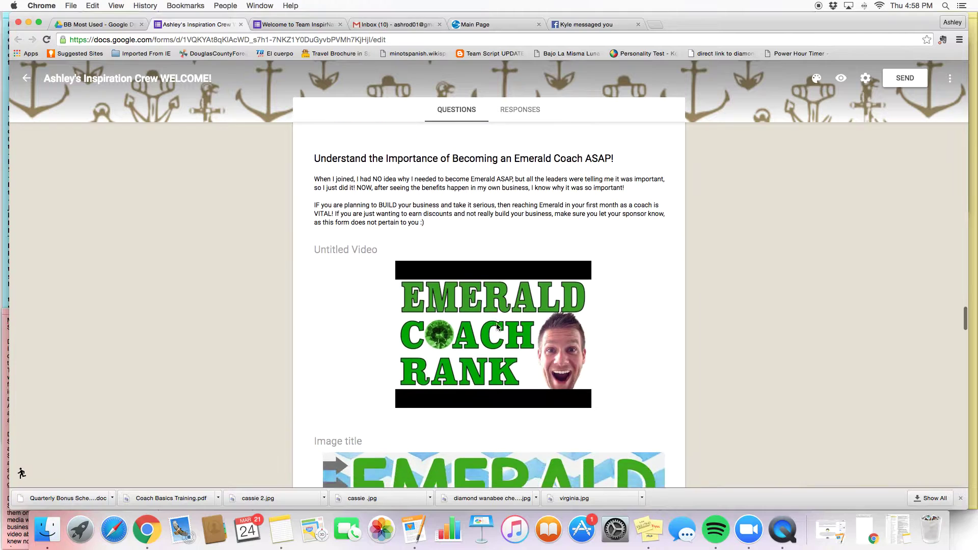
pyautogui.scroll(-15, 498, 326)
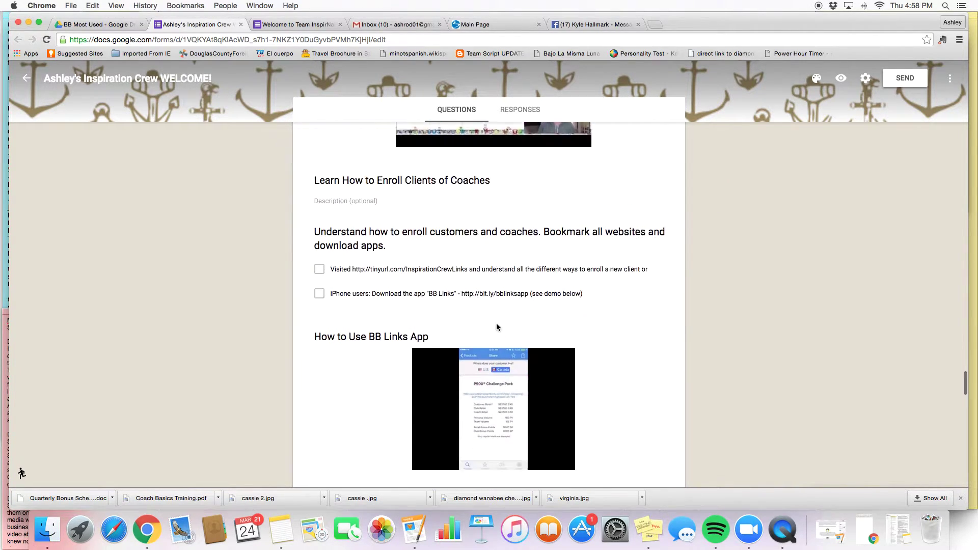
pyautogui.scroll(-8, 497, 323)
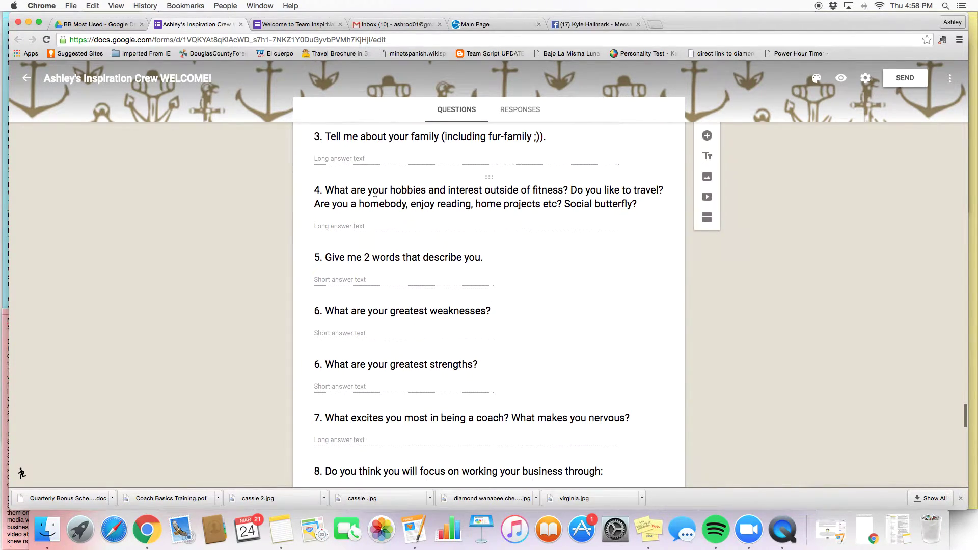
pyautogui.scroll(-5, 464, 404)
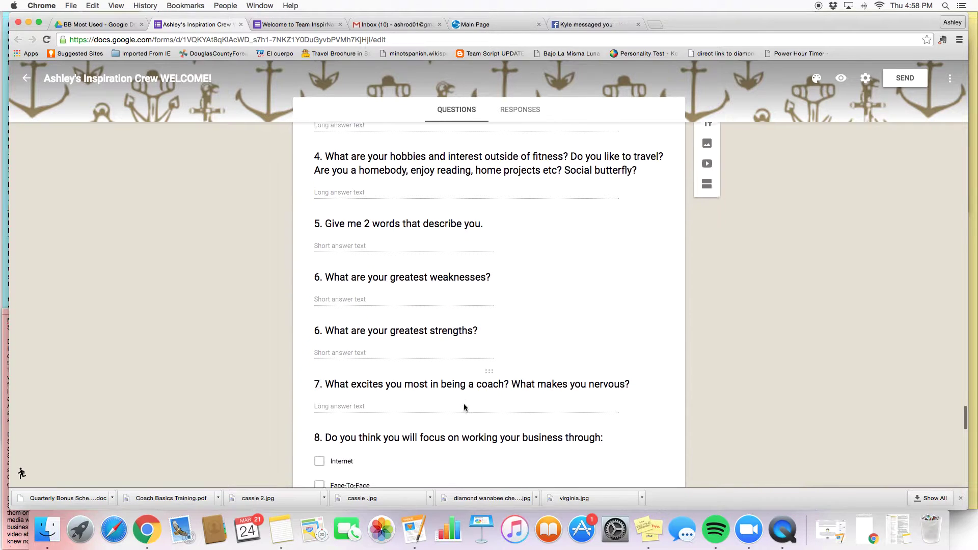
pyautogui.scroll(-8, 464, 406)
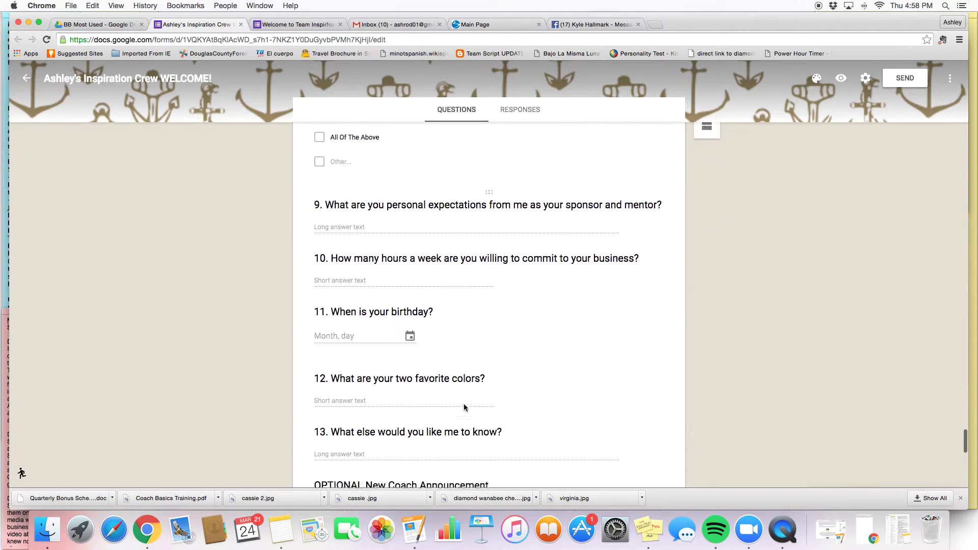
pyautogui.scroll(20, 464, 408)
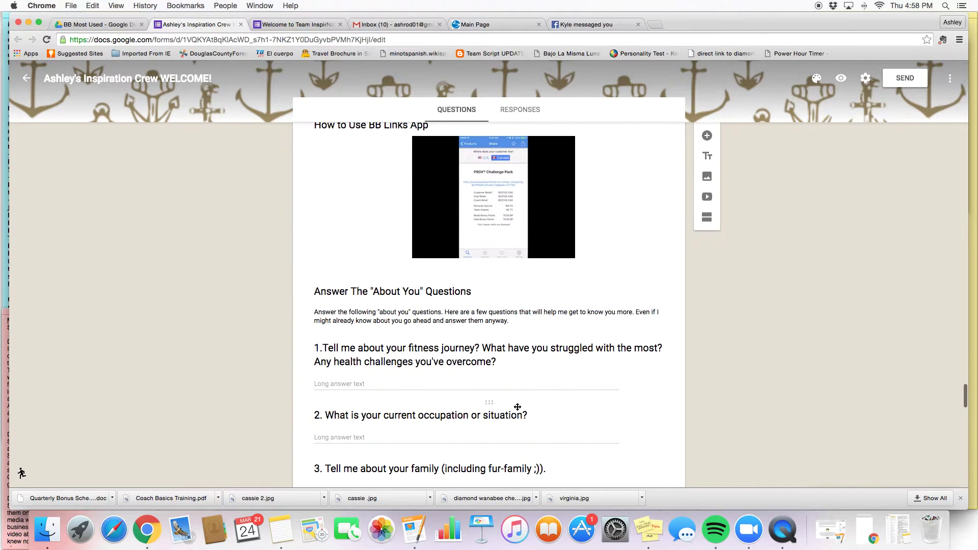
pyautogui.scroll(-9, 516, 407)
pyautogui.scroll(-10, 517, 408)
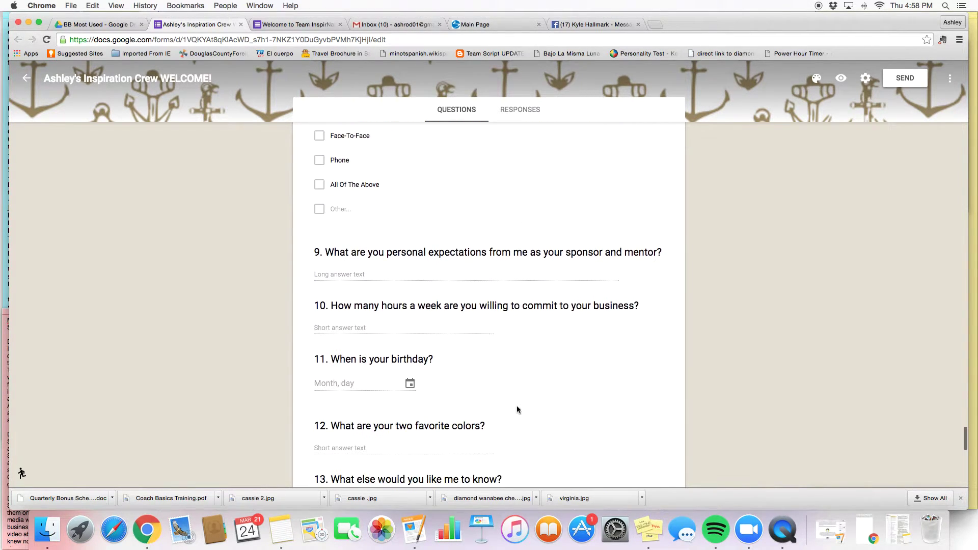
pyautogui.scroll(-6, 516, 407)
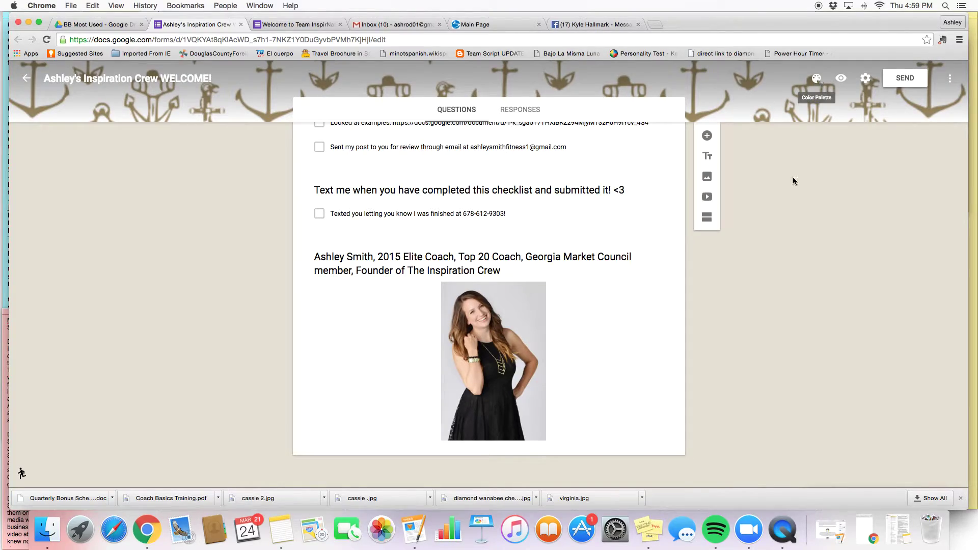
pyautogui.scroll(20, 792, 181)
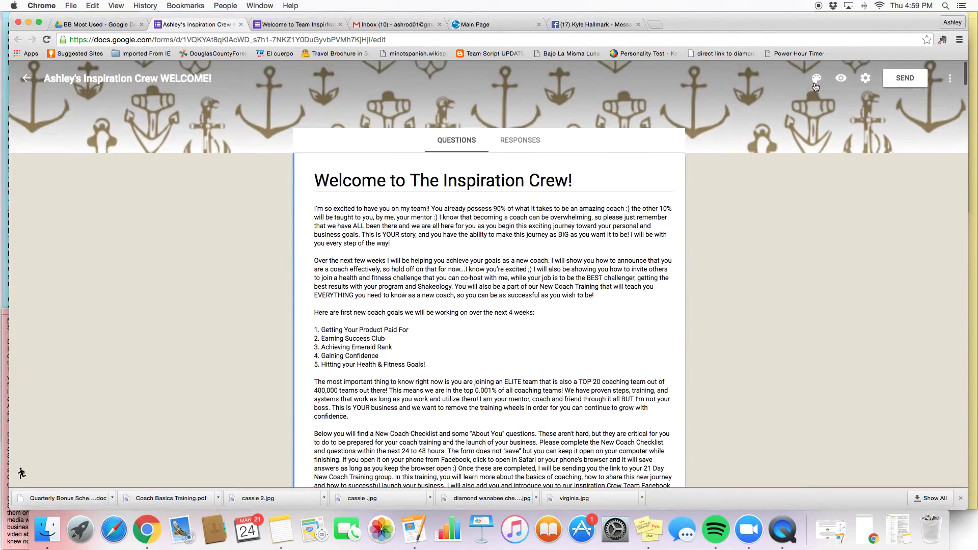
# Set the form's theme colour to lime after briefly trying red
pyautogui.click(815, 86)
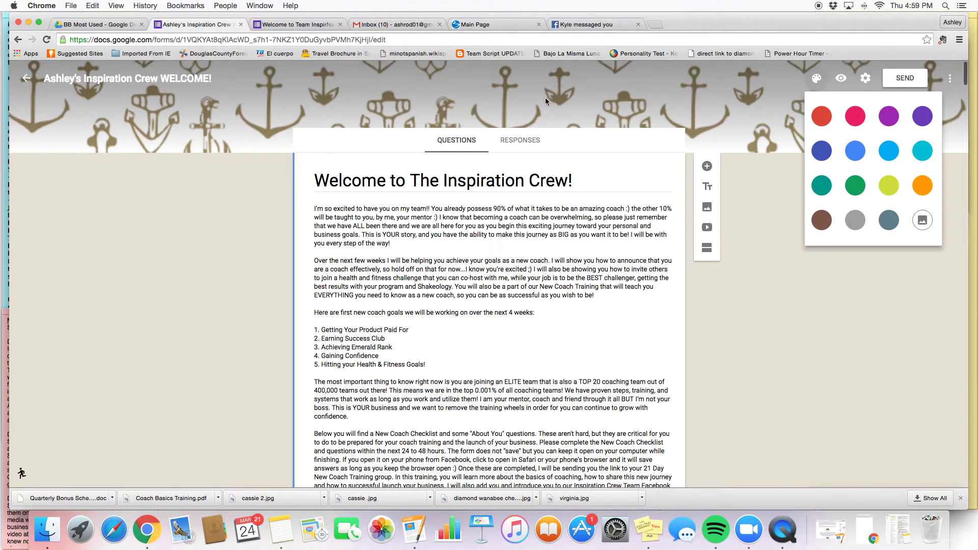
pyautogui.click(823, 120)
pyautogui.click(821, 117)
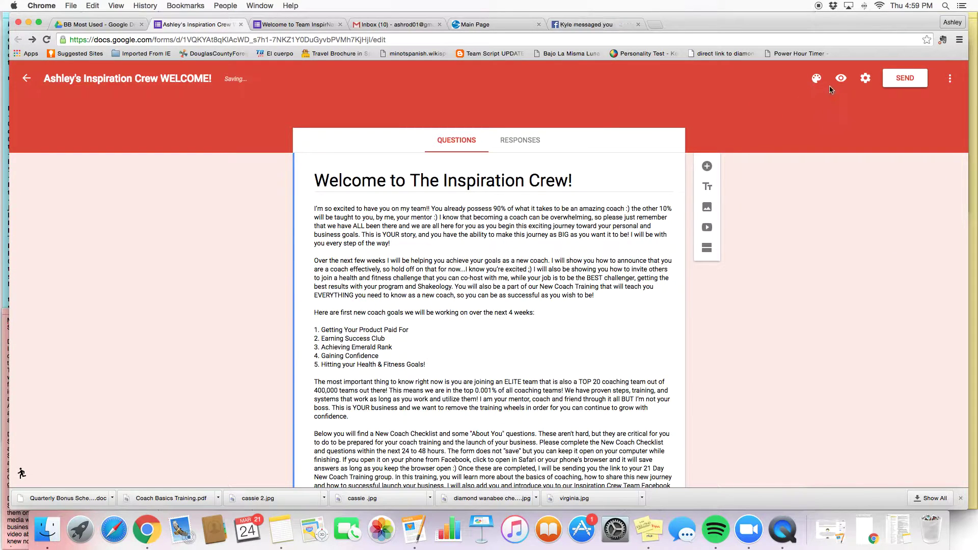
pyautogui.click(817, 78)
pyautogui.click(880, 189)
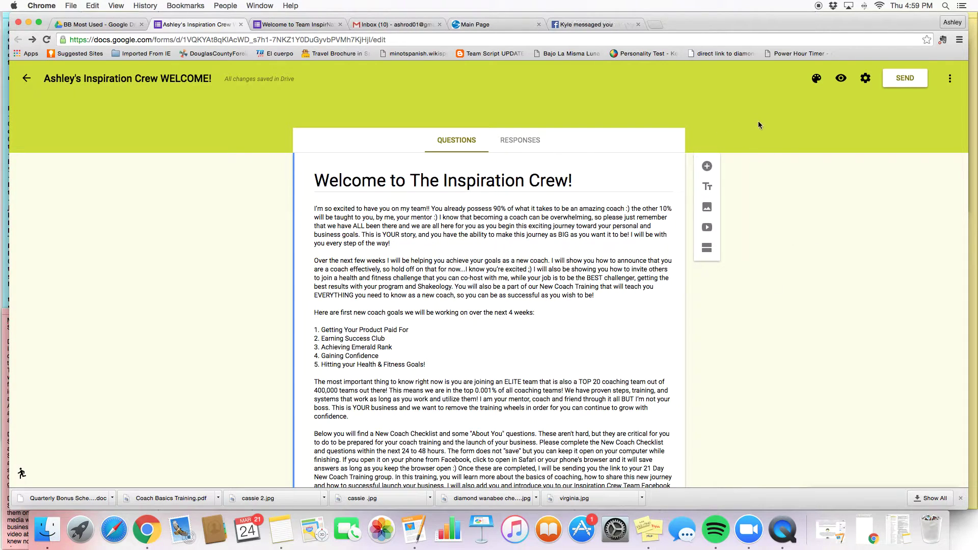
# Browse the header image options for the theme and cancel without choosing one
pyautogui.click(817, 79)
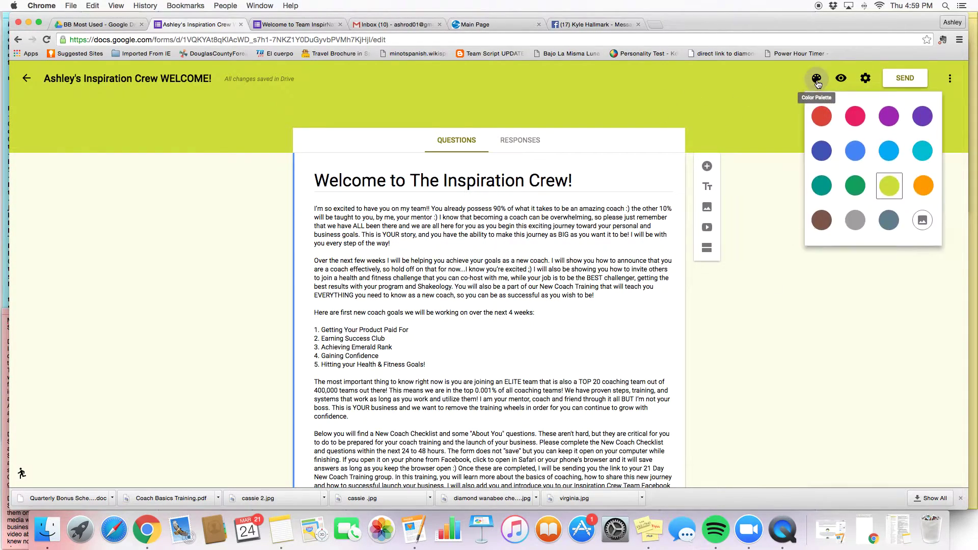
pyautogui.click(925, 223)
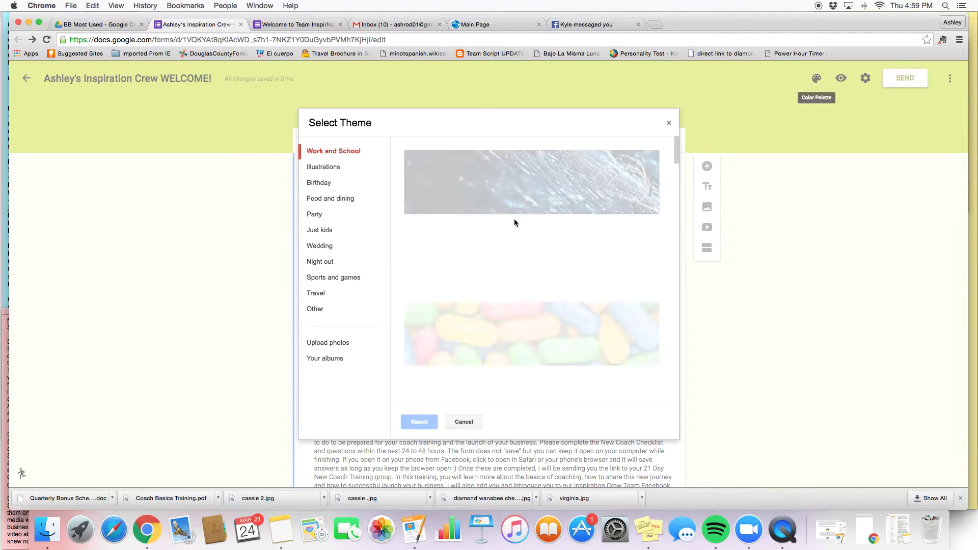
pyautogui.scroll(-15, 508, 285)
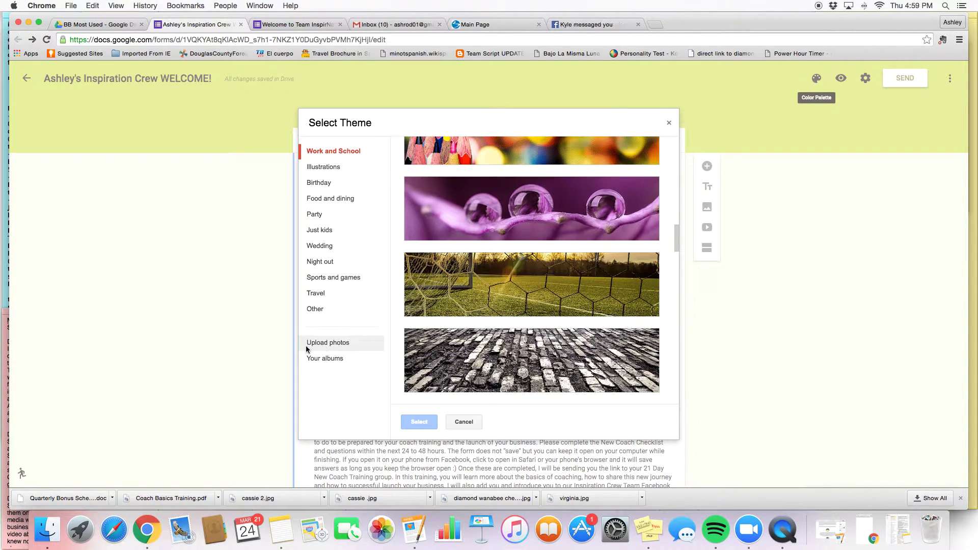
pyautogui.click(458, 421)
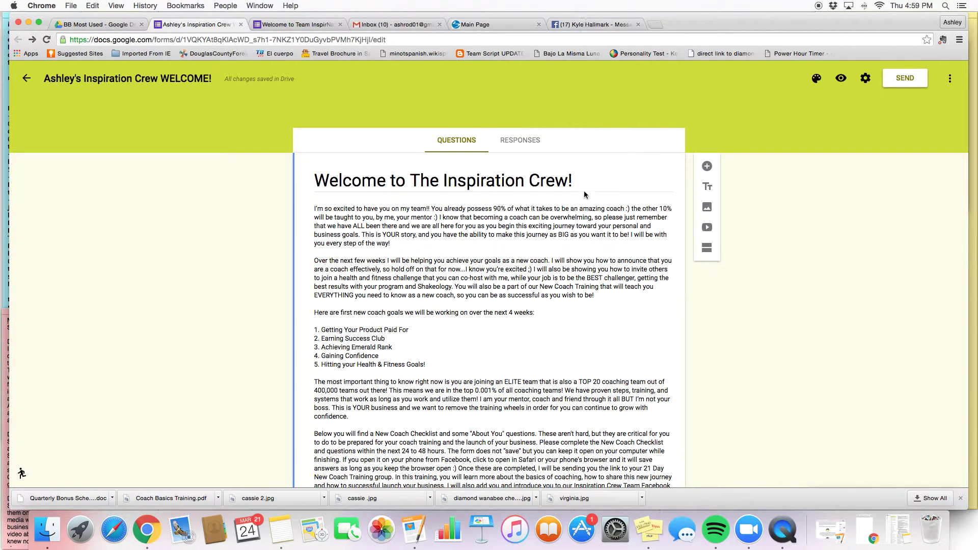
# Preview the lime-themed form as a respondent, scroll through its checklist, then close the preview
pyautogui.click(841, 79)
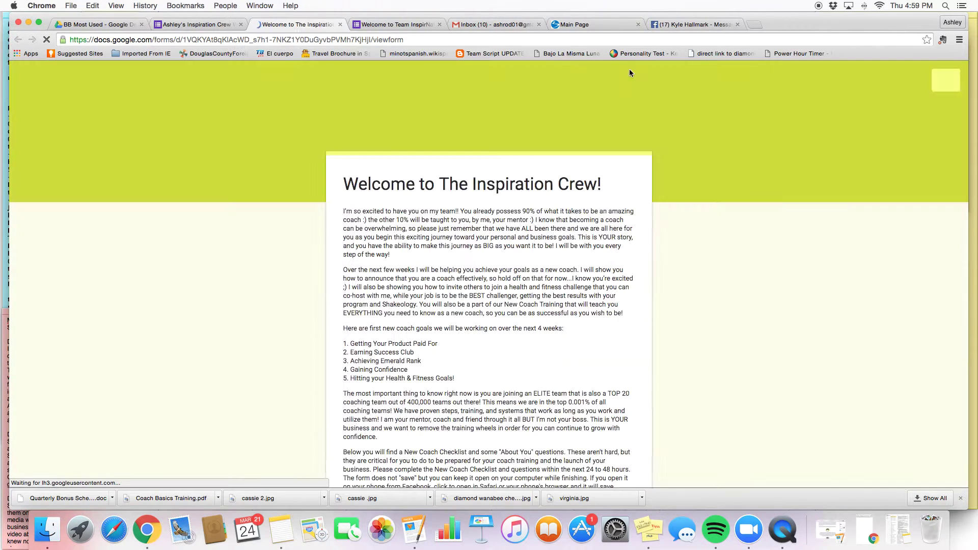
pyautogui.scroll(-10, 720, 251)
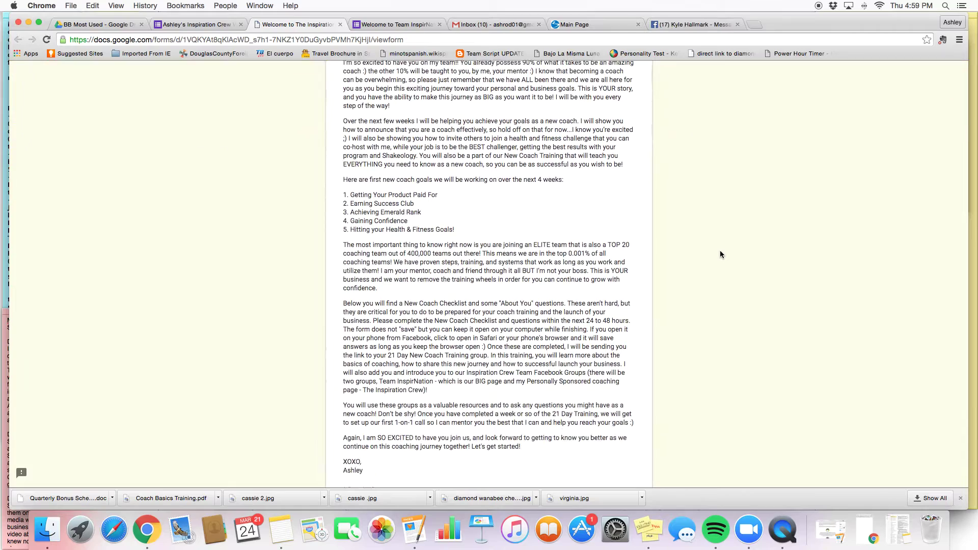
pyautogui.scroll(-15, 719, 253)
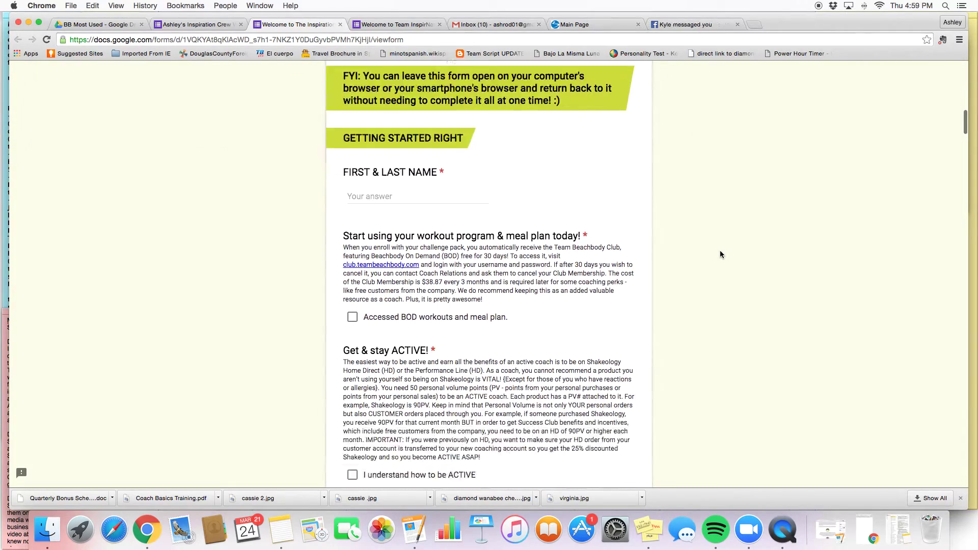
pyautogui.scroll(-15, 719, 252)
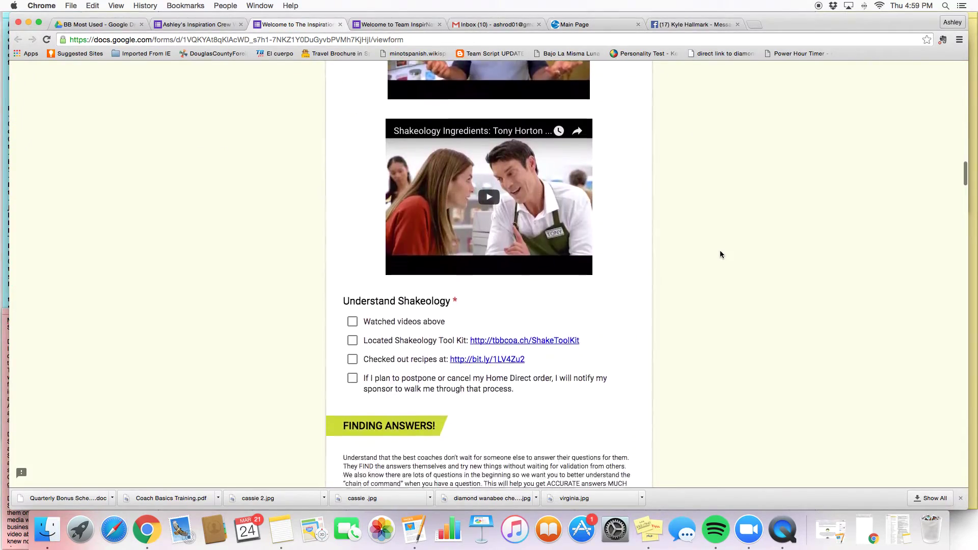
pyautogui.scroll(-3, 720, 250)
pyautogui.scroll(20, 719, 249)
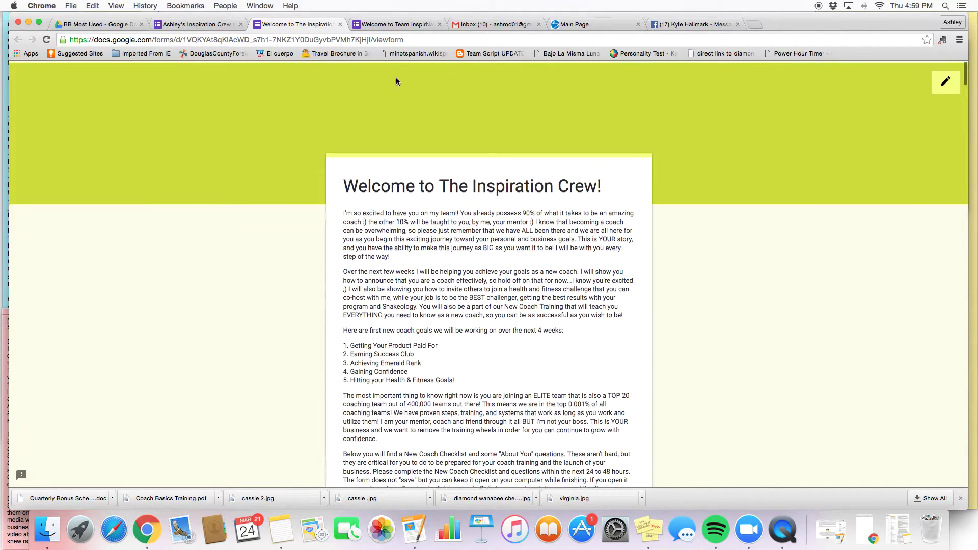
pyautogui.click(340, 25)
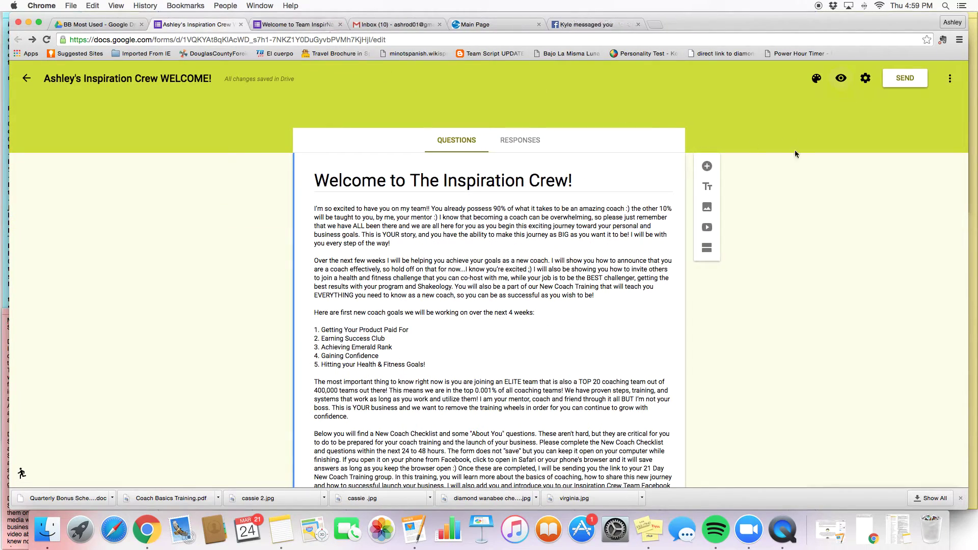
# Keep the new-coach congratulations confirmation message and Show progress bar checked, and save the settings
pyautogui.click(865, 80)
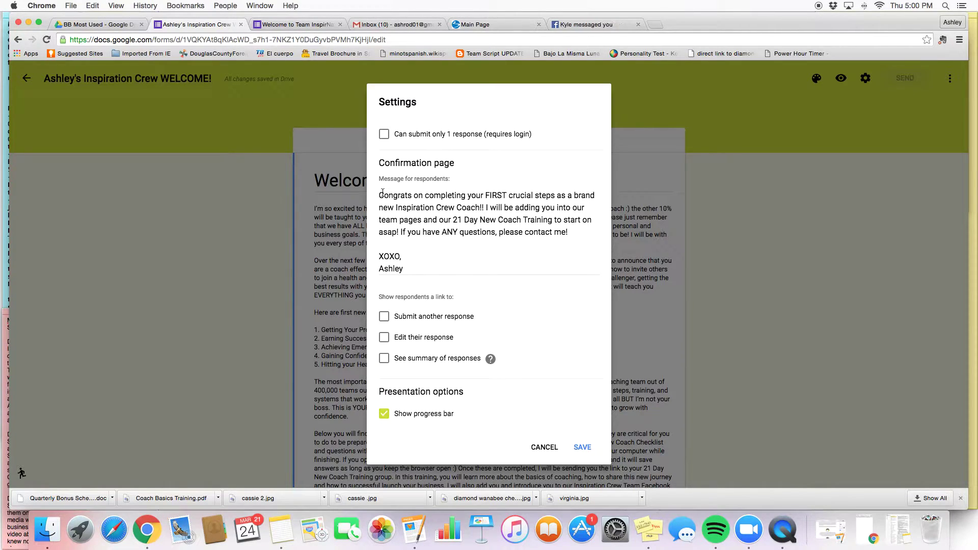
pyautogui.moveTo(415, 269); pyautogui.dragTo(378, 194)
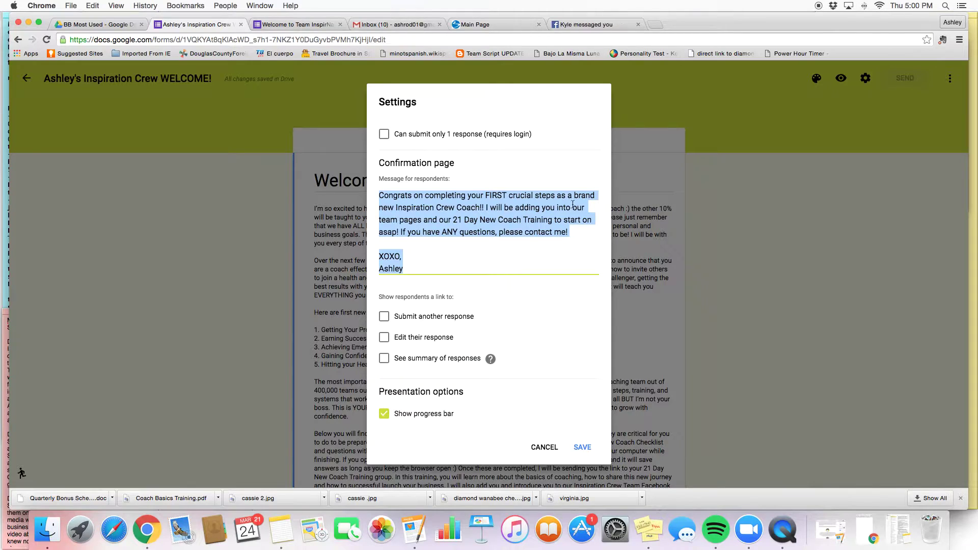
pyautogui.click(418, 266)
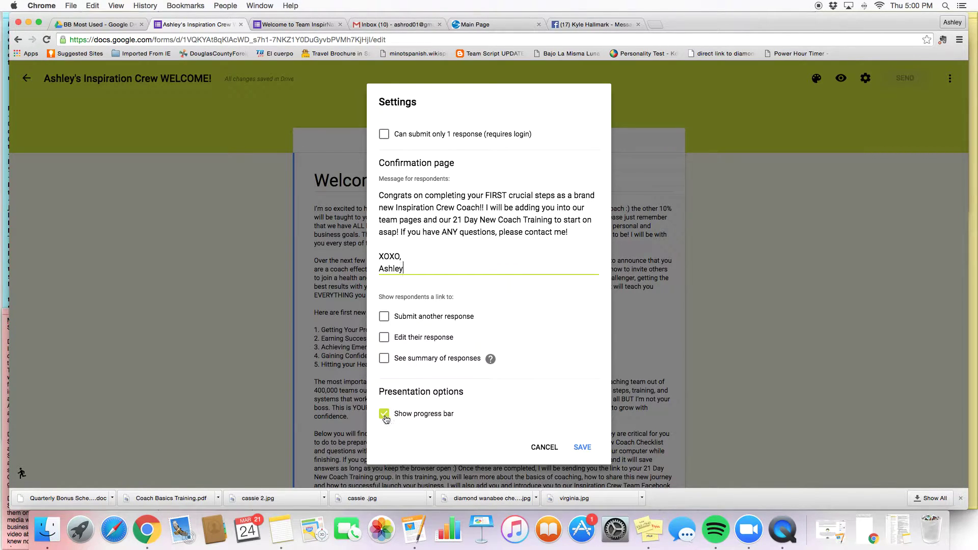
pyautogui.click(583, 448)
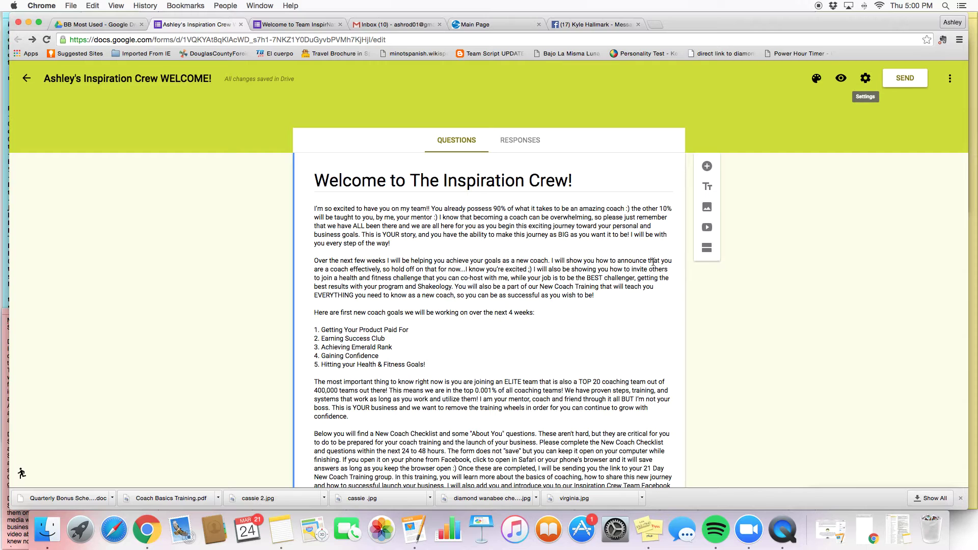
pyautogui.click(949, 78)
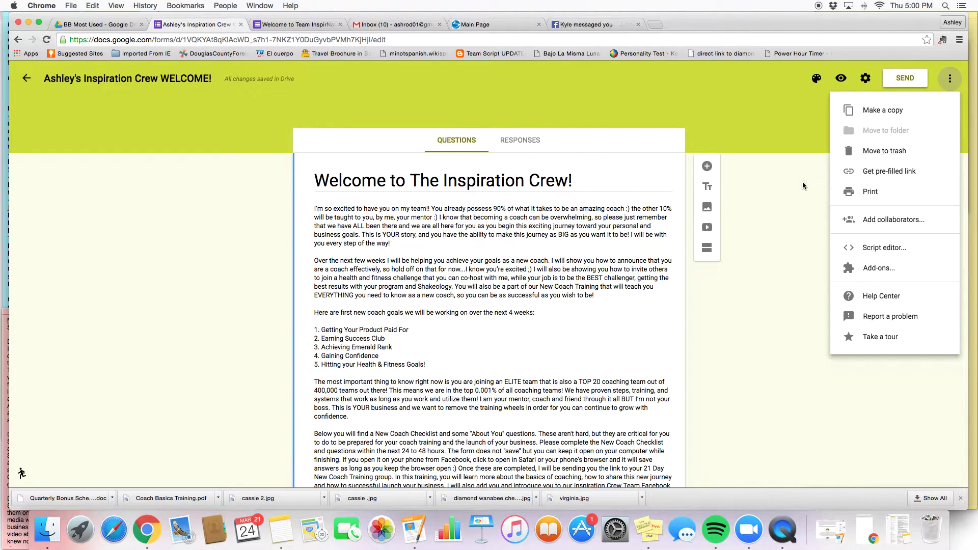
pyautogui.click(783, 179)
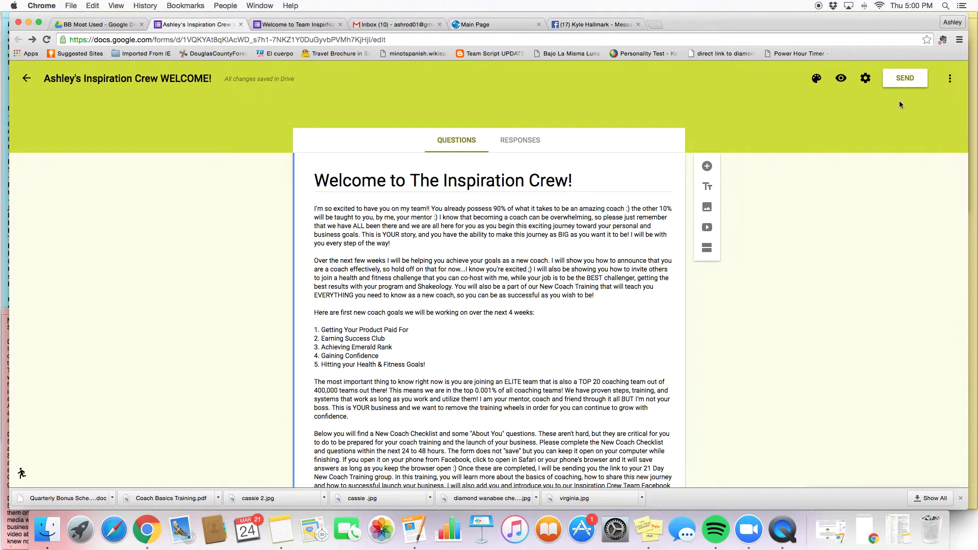
pyautogui.click(905, 80)
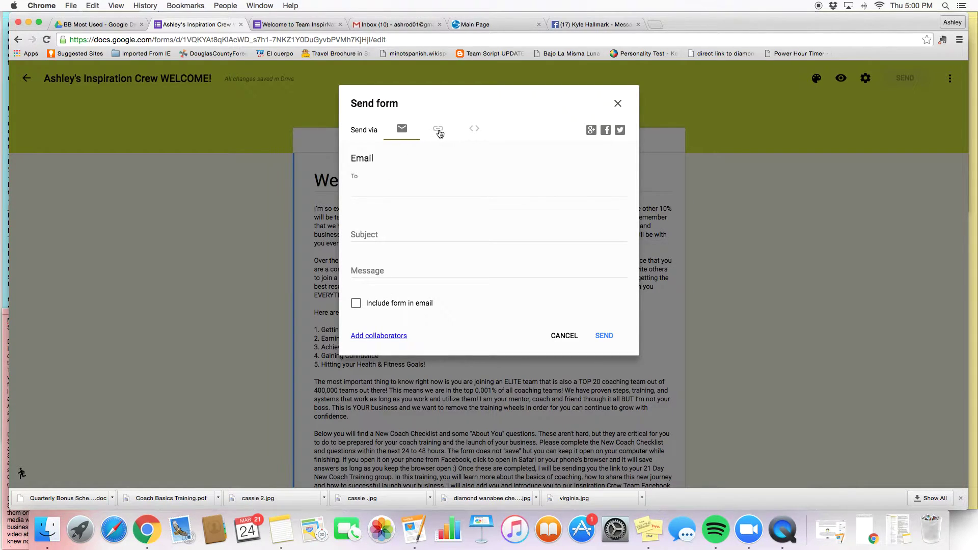
pyautogui.click(438, 131)
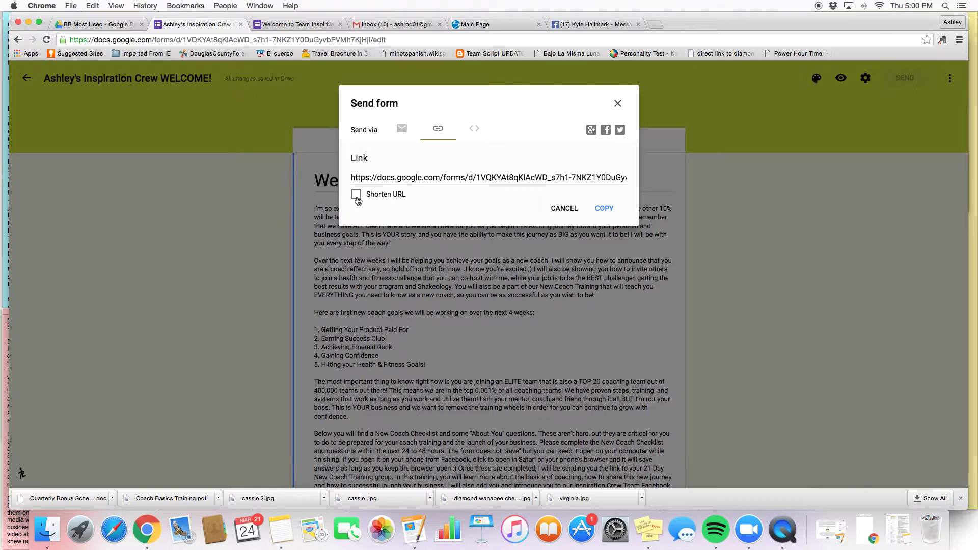
pyautogui.click(356, 196)
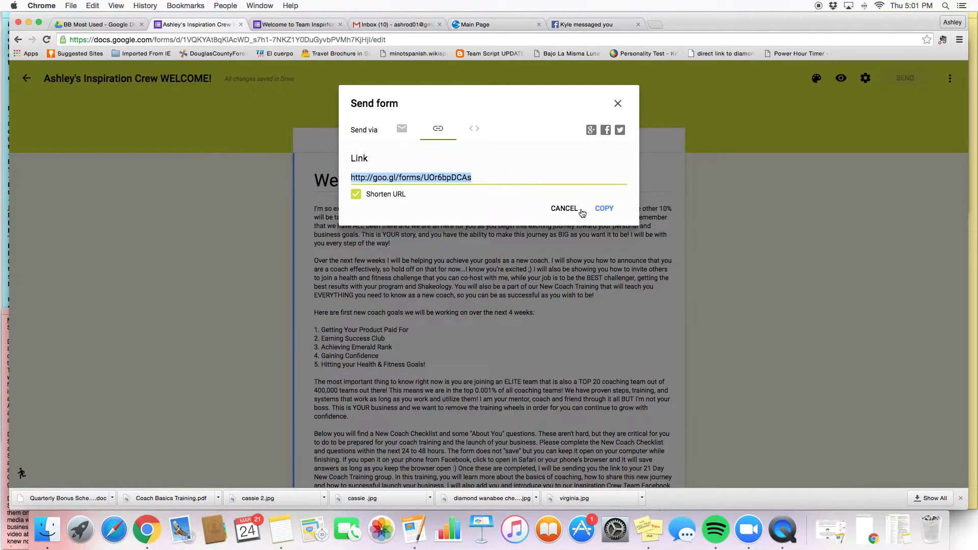
pyautogui.click(570, 209)
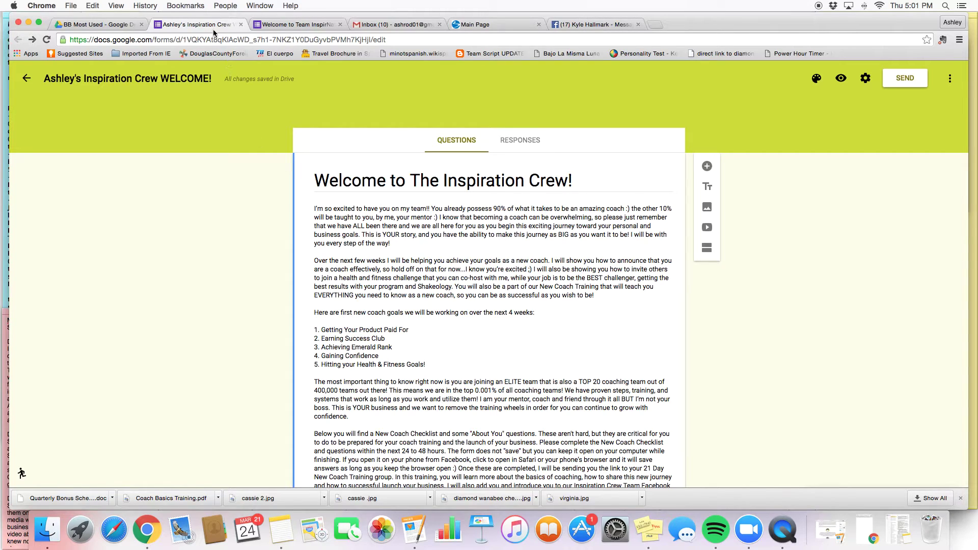
# From the Responses tab, choose a new spreadsheet named after the form as the response destination
pyautogui.click(520, 145)
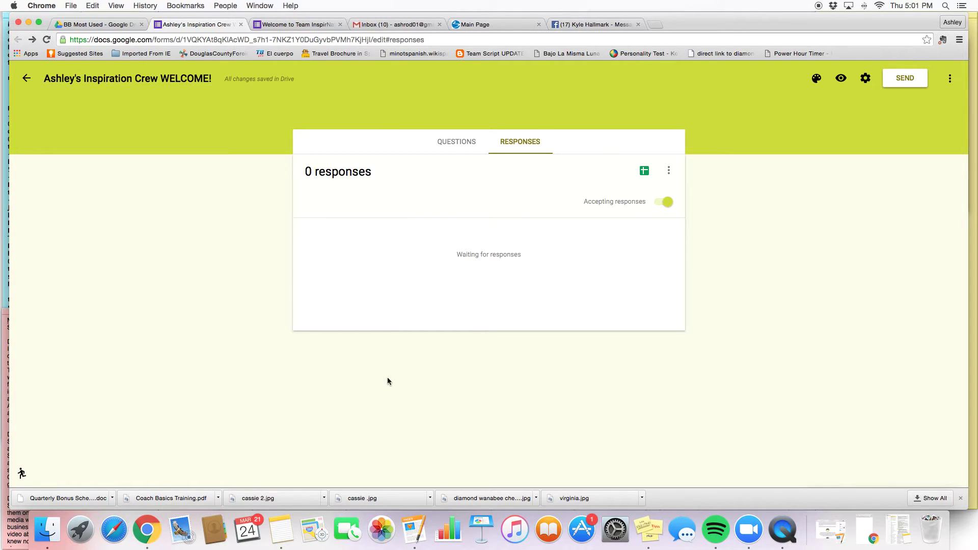
pyautogui.click(644, 172)
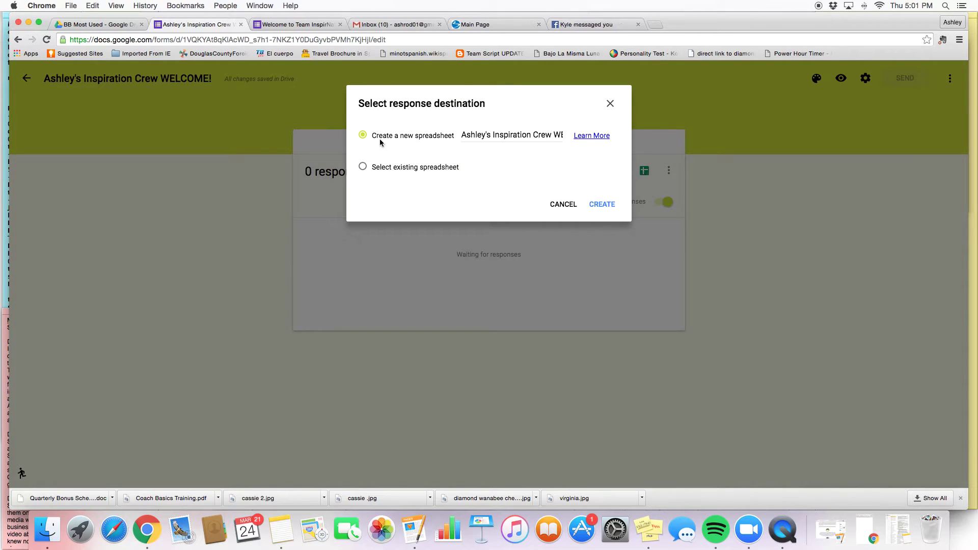
pyautogui.click(493, 134)
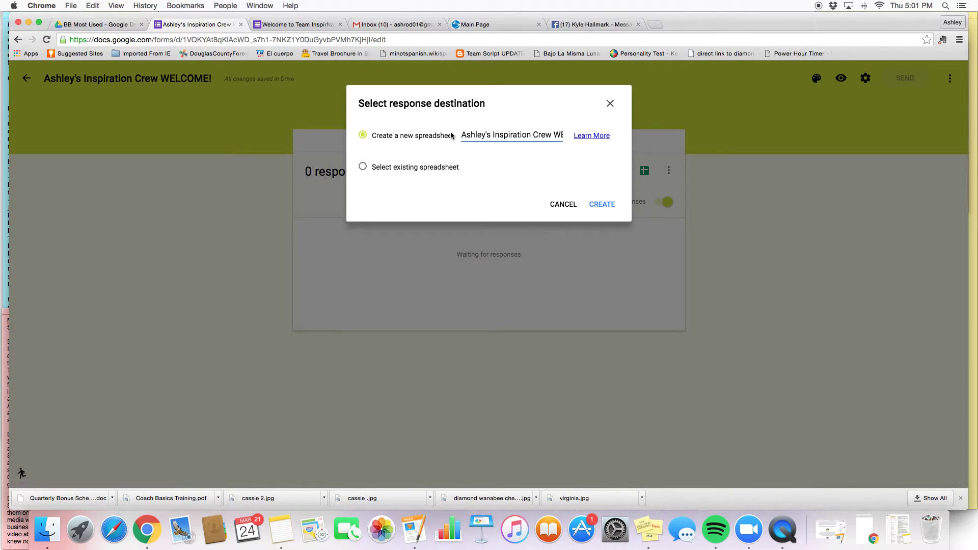
# Create the response spreadsheet, check its Form Responses 1 sheet, then close its tab
pyautogui.click(601, 203)
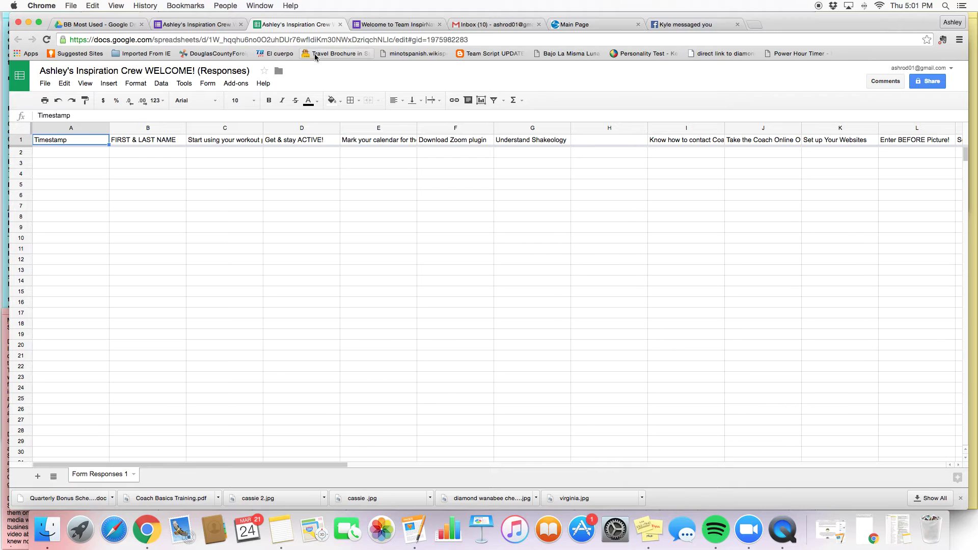
pyautogui.click(340, 25)
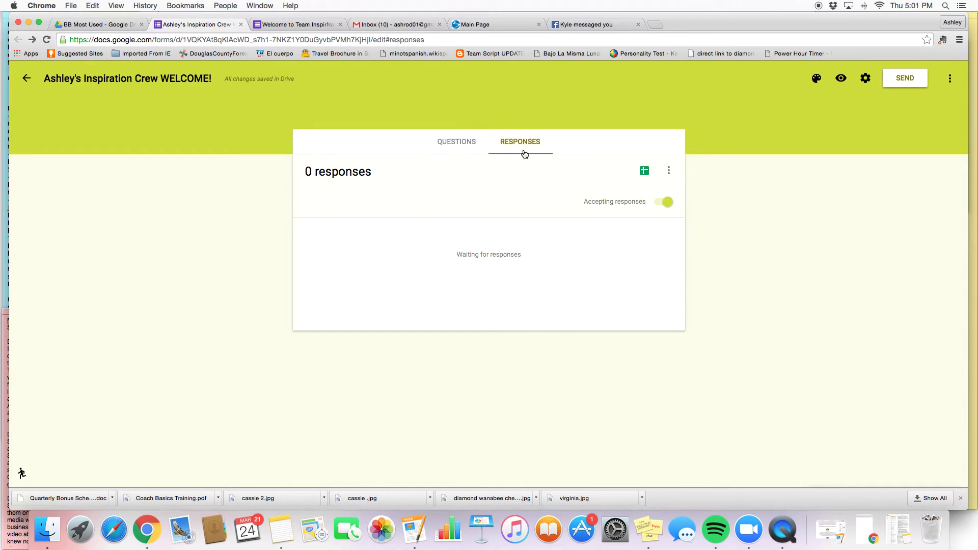
# Enable email notifications for new responses from the Responses menu, then confirm it is checked
pyautogui.click(668, 168)
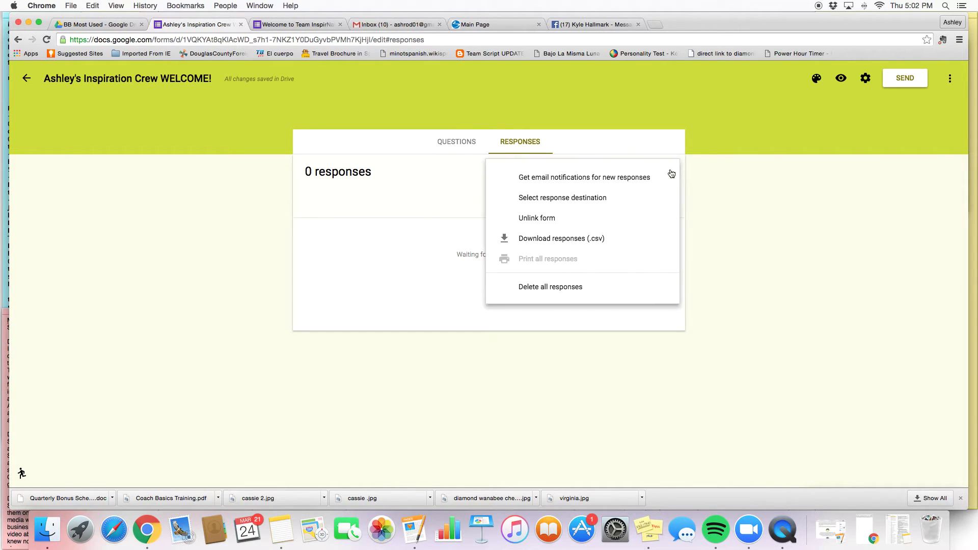
pyautogui.click(535, 180)
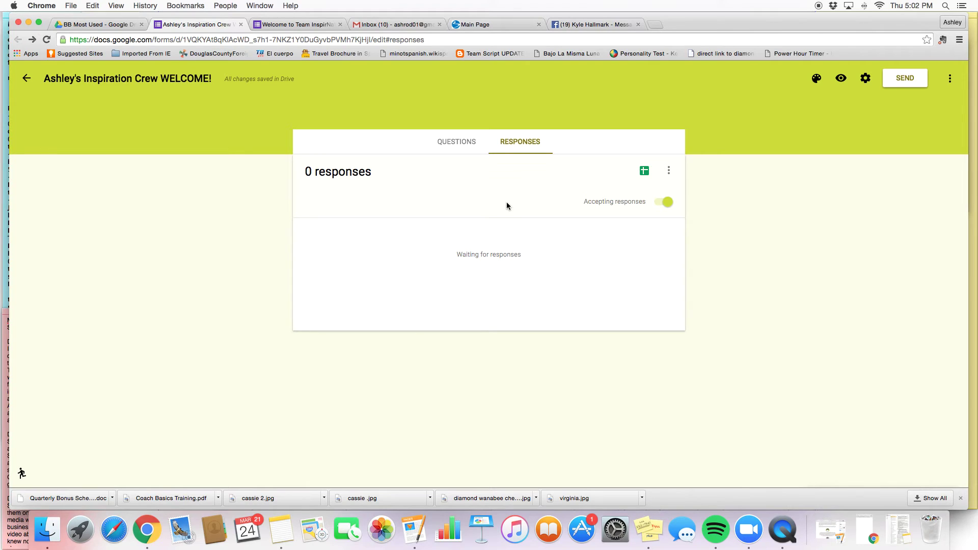
pyautogui.click(669, 170)
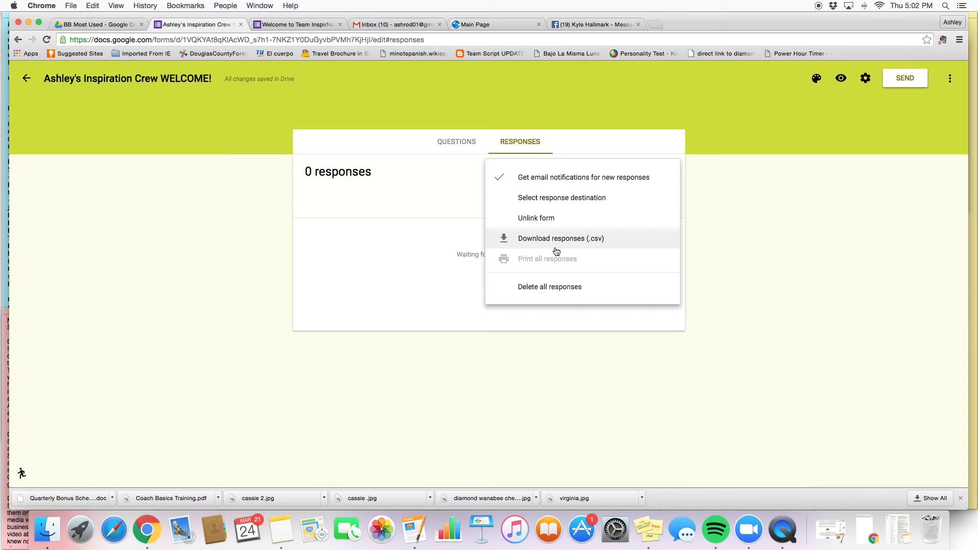
pyautogui.click(764, 241)
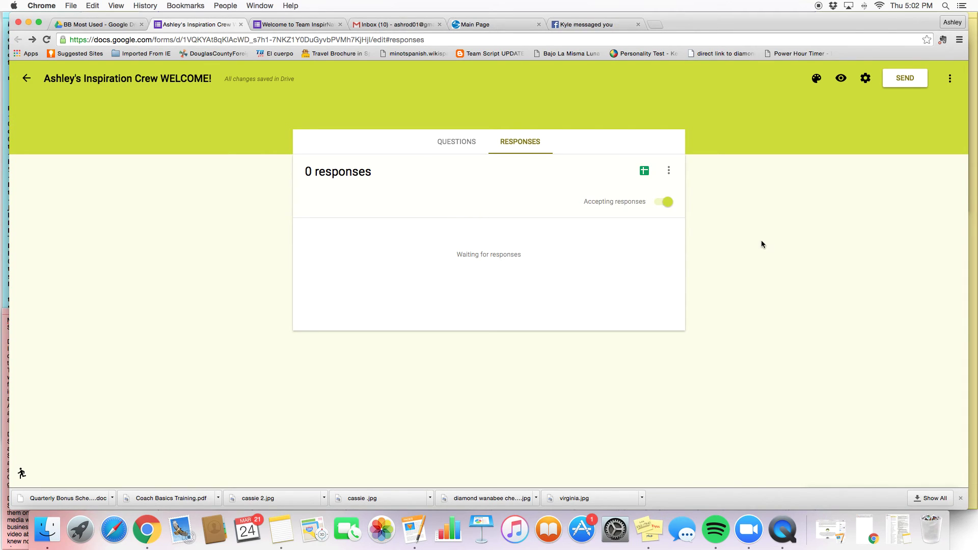
# Switch to the Questions tab to show the 'Welcome to The Inspiration Crew!' heading
pyautogui.click(454, 143)
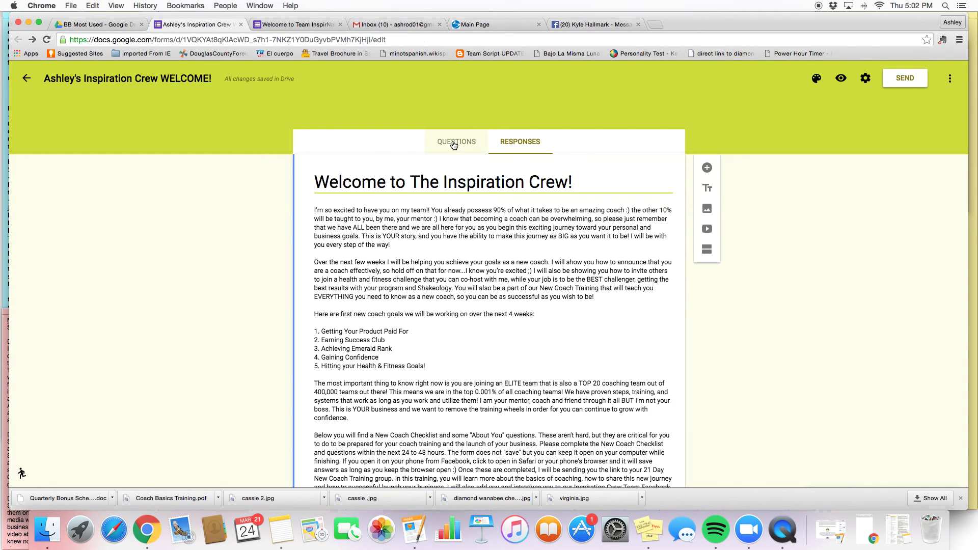